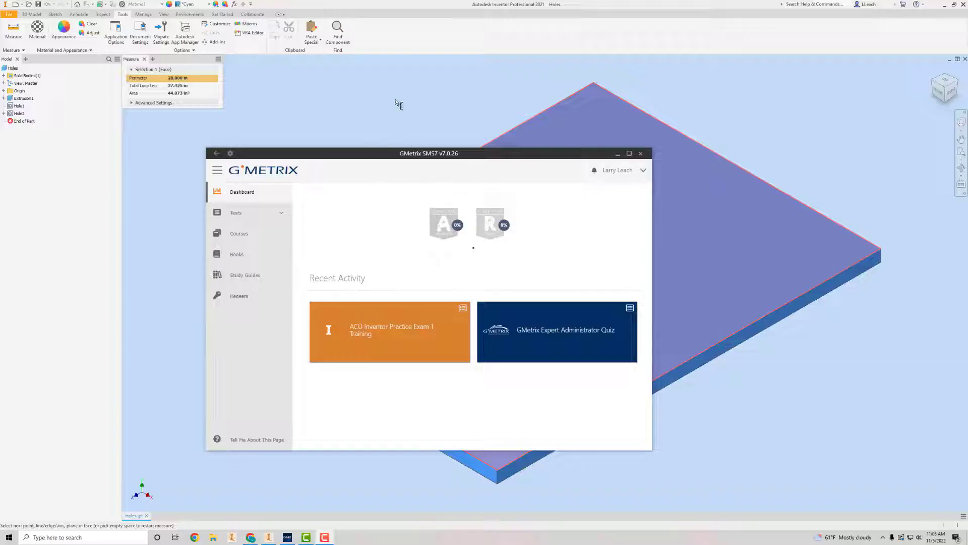
Resume the GMetrix practice exam at question 21, erase its old answer, and return to Inventor
click(408, 329)
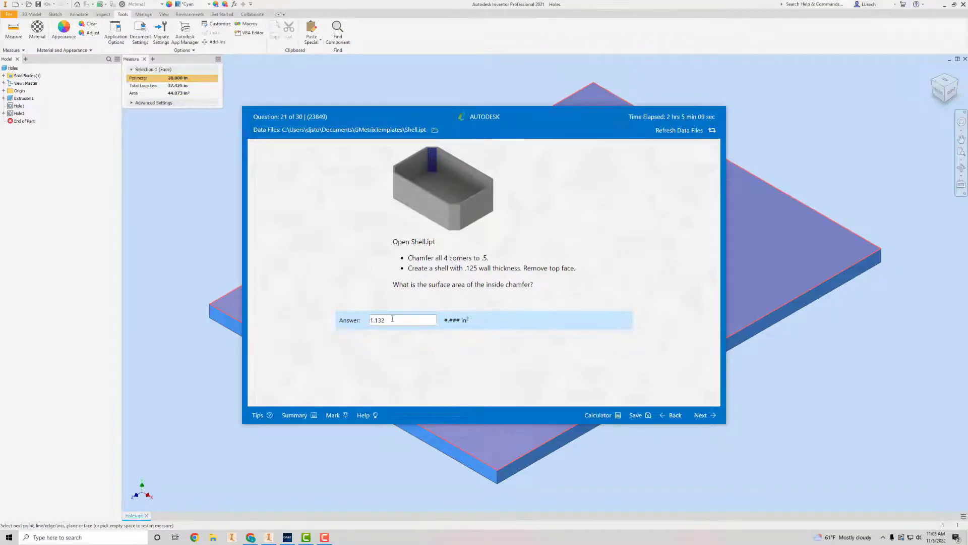
drag(393, 319, 337, 334)
key(BackSpace)
click(225, 242)
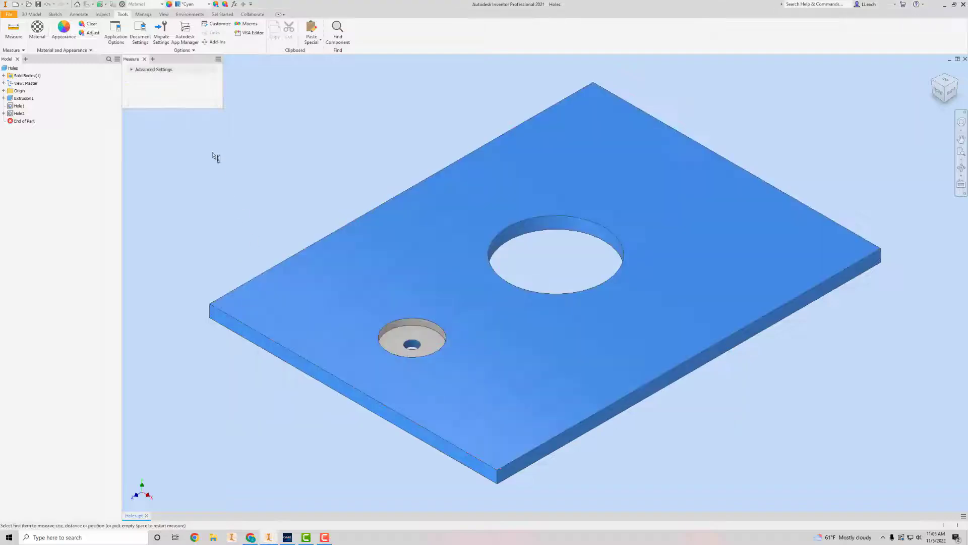
Close the Holes part without saving changes
click(11, 18)
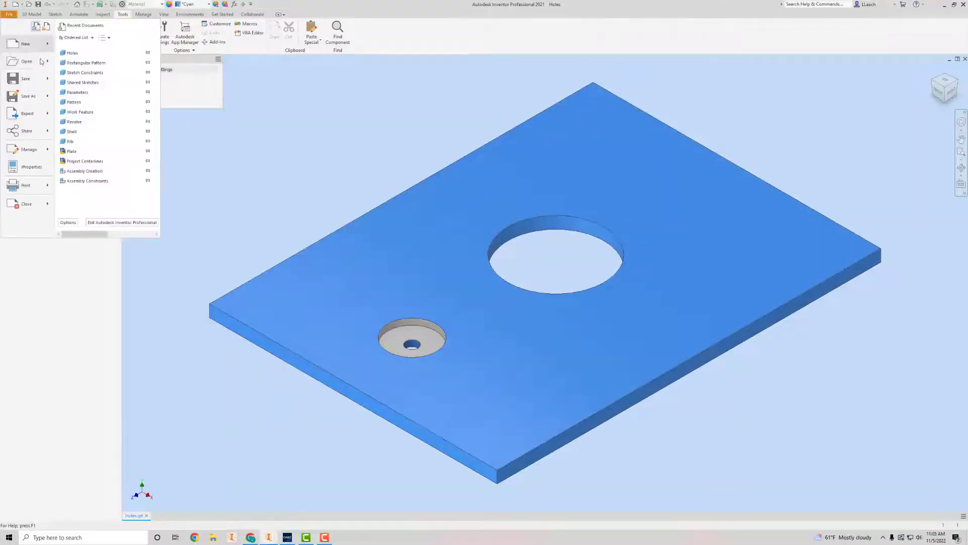
click(23, 204)
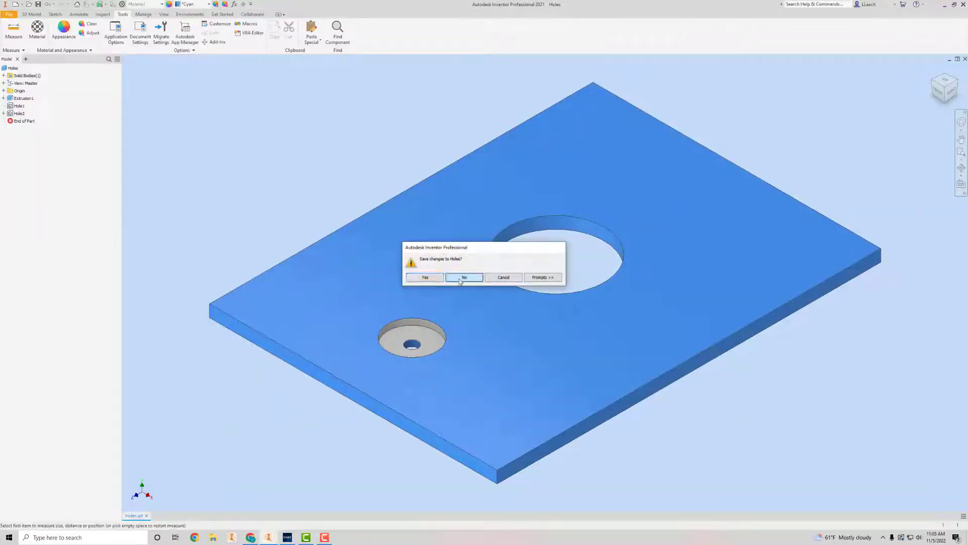
click(464, 277)
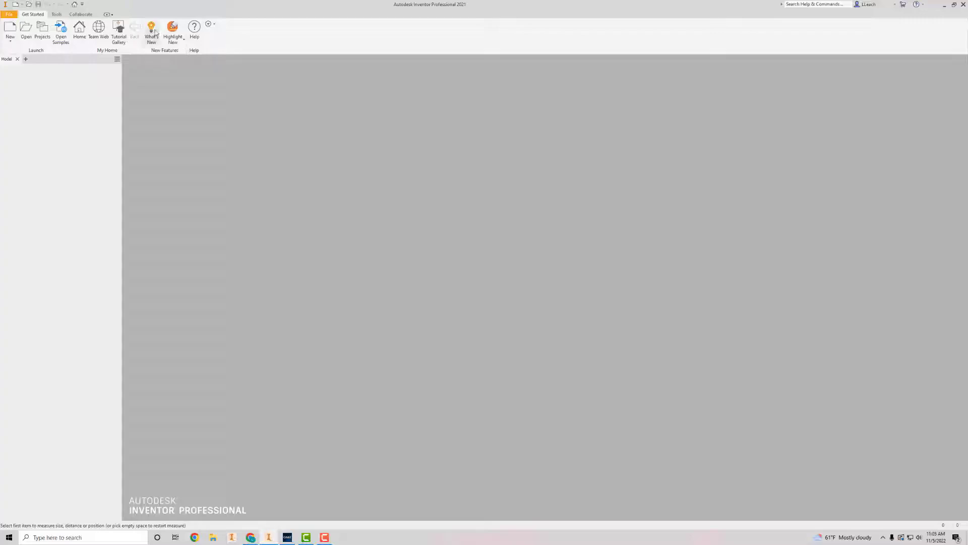
Open Shell.ipt from the GMetrixTemplates folder
click(26, 29)
scroll(528, 226, down, 5)
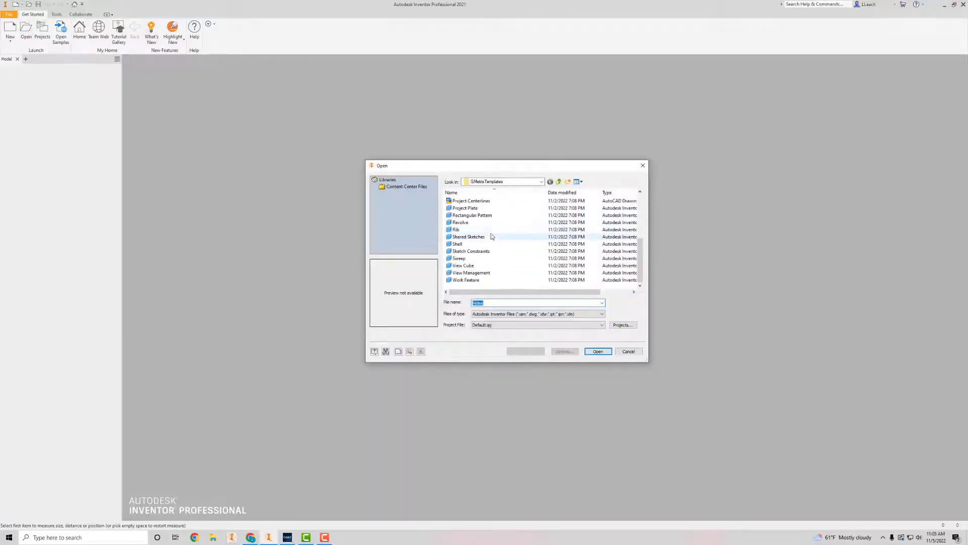
click(504, 244)
click(598, 352)
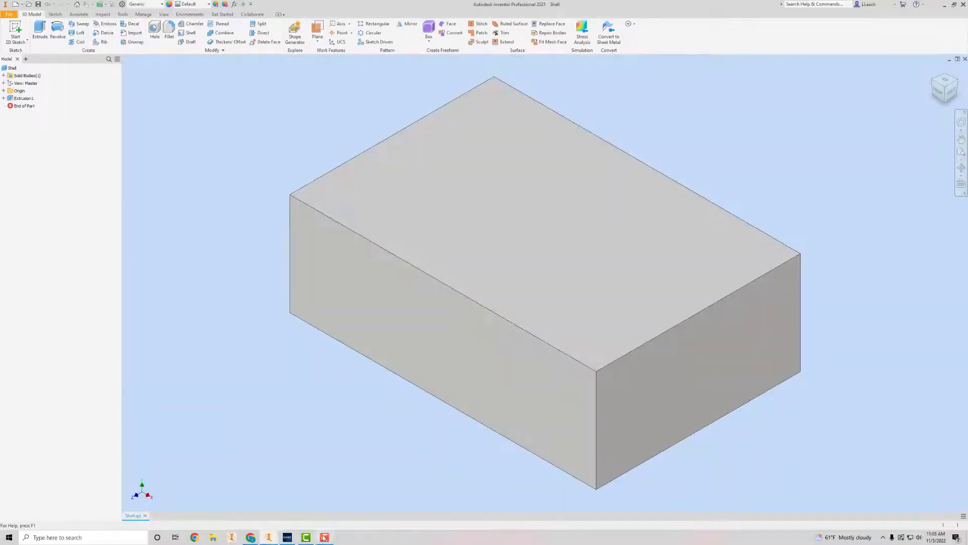
Add a 0.5 chamfer to the left, front, right and back vertical edges of the box
click(288, 538)
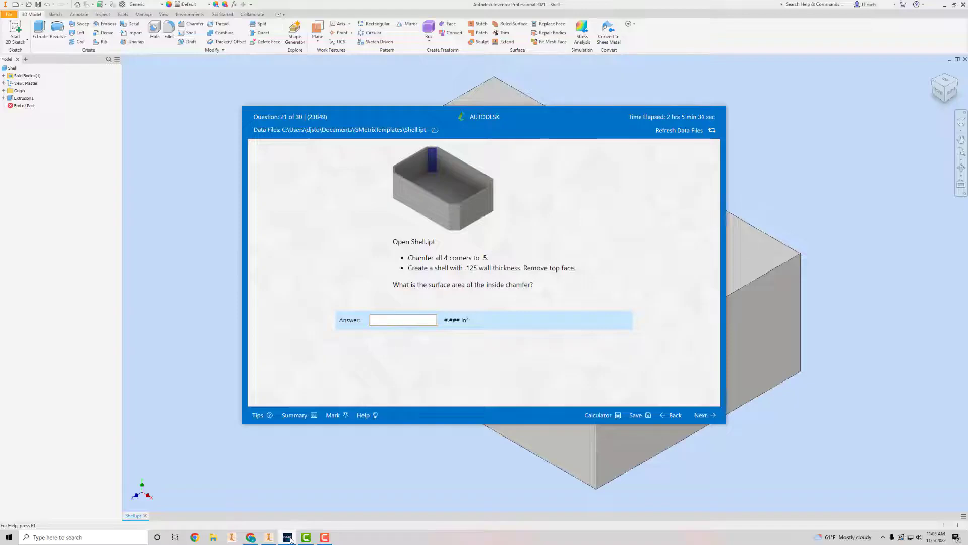
click(289, 537)
click(192, 24)
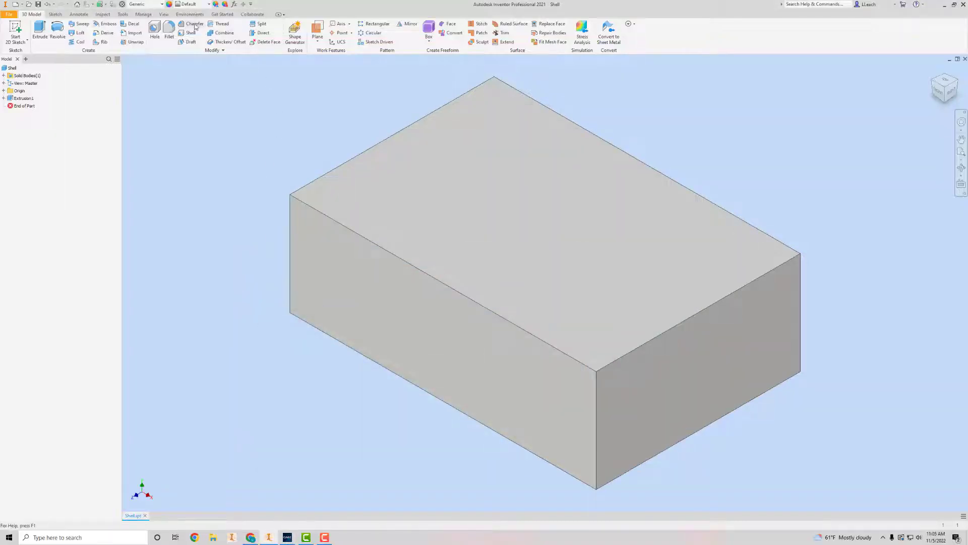
drag(247, 96, 209, 98)
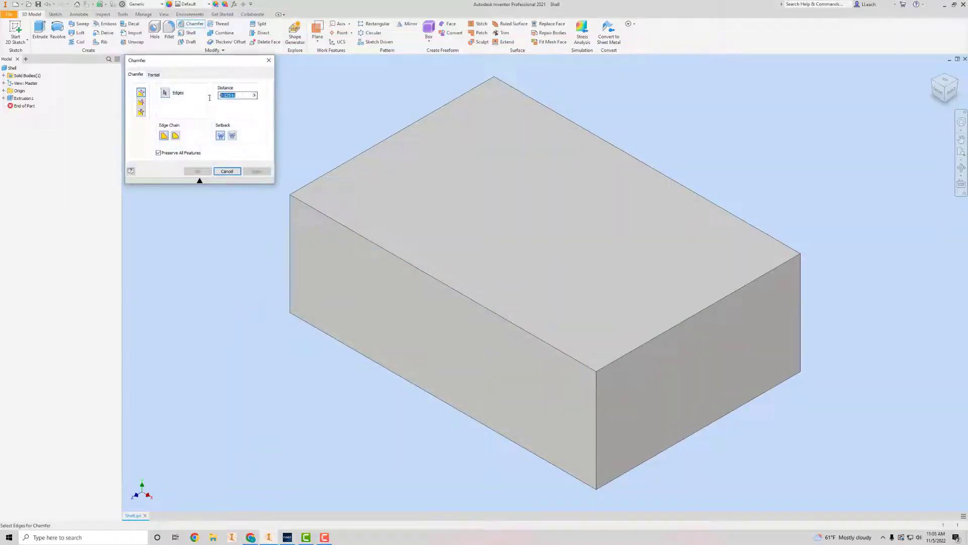
key(BackSpace)
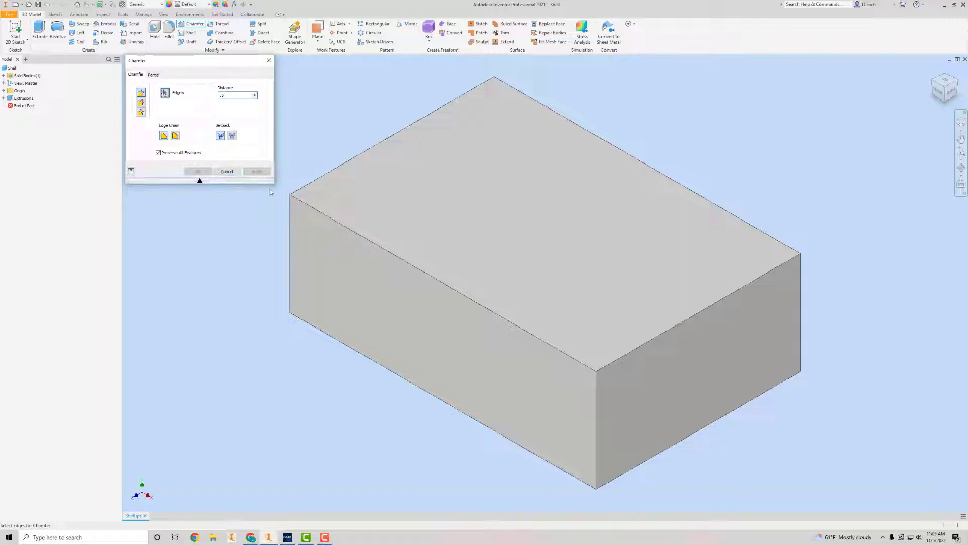
click(290, 246)
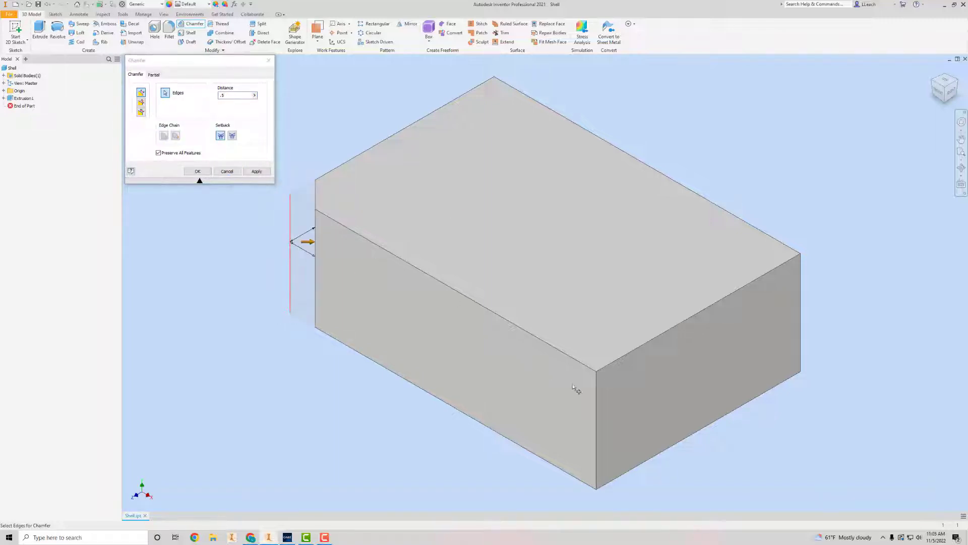
click(596, 395)
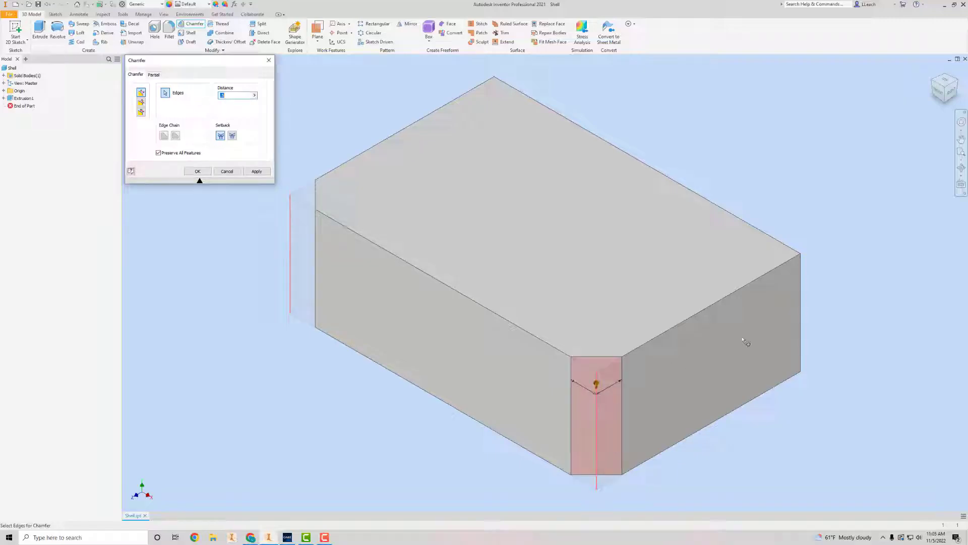
click(799, 309)
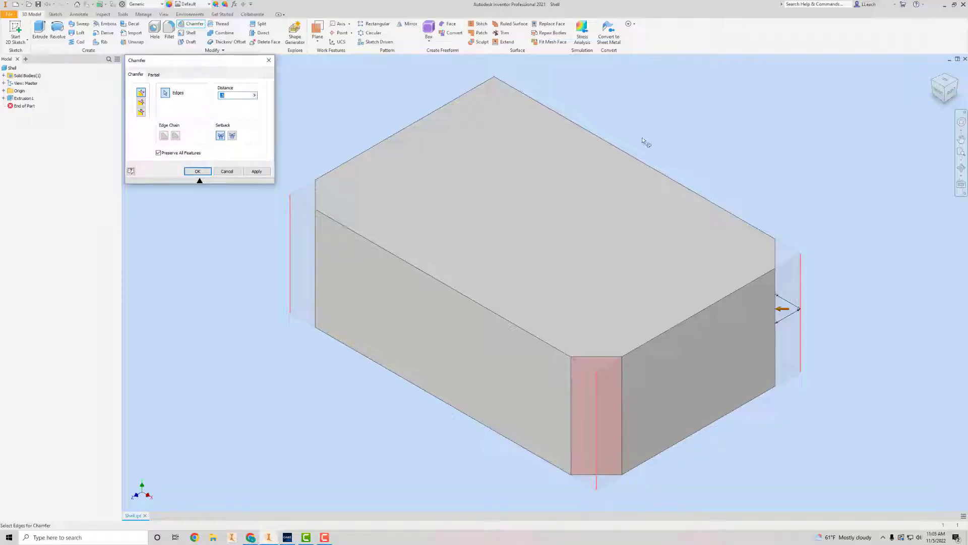
click(497, 111)
click(257, 171)
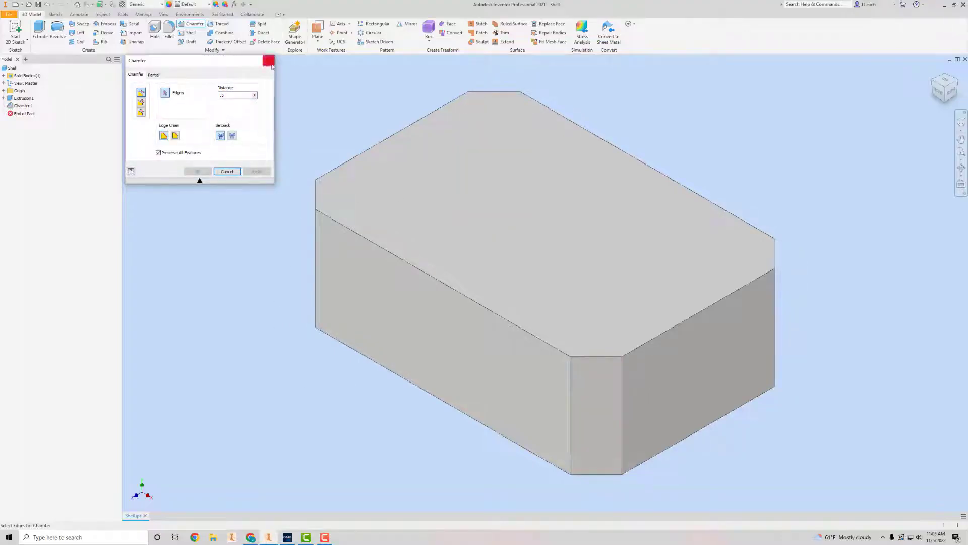
click(268, 61)
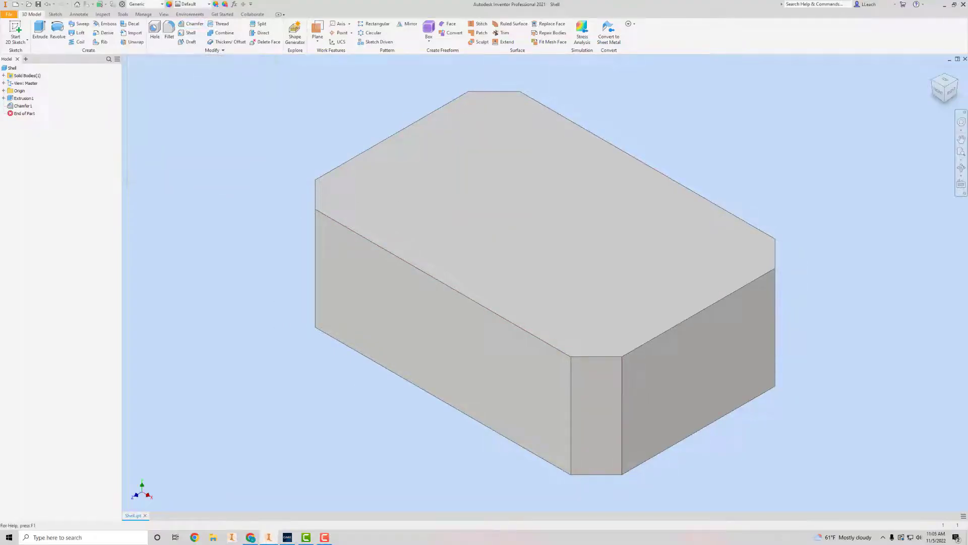
click(288, 537)
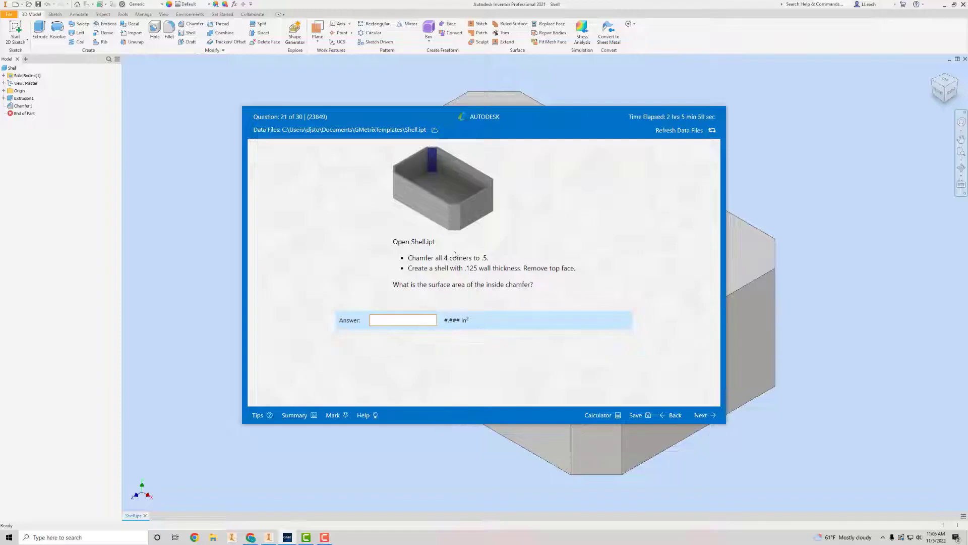
Shell the box with 0.125 wall thickness, removing the top face
click(469, 434)
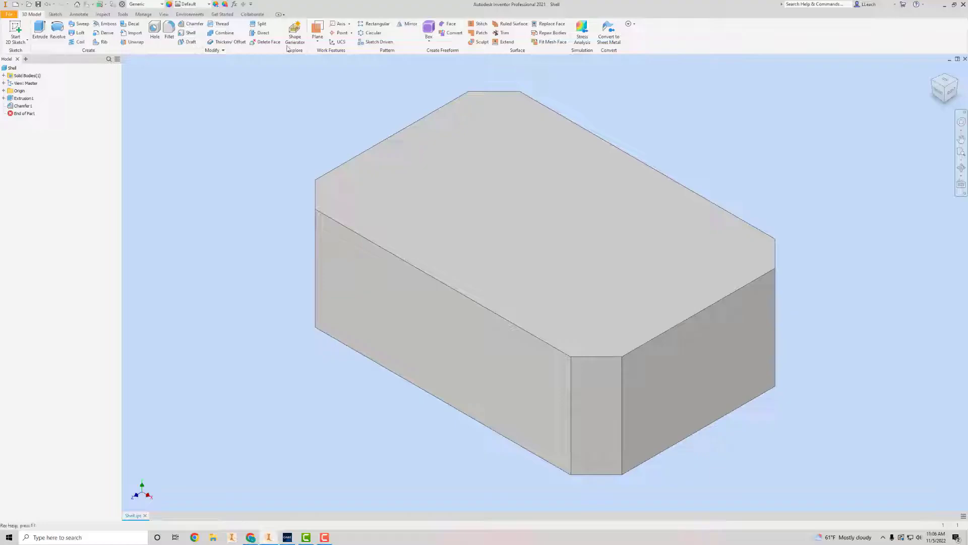
click(188, 33)
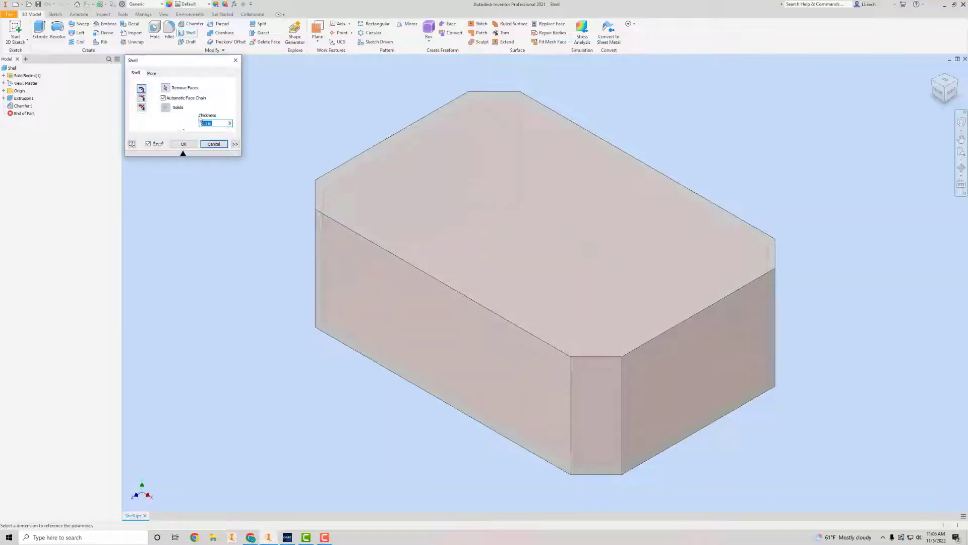
key(BackSpace)
text(.125)
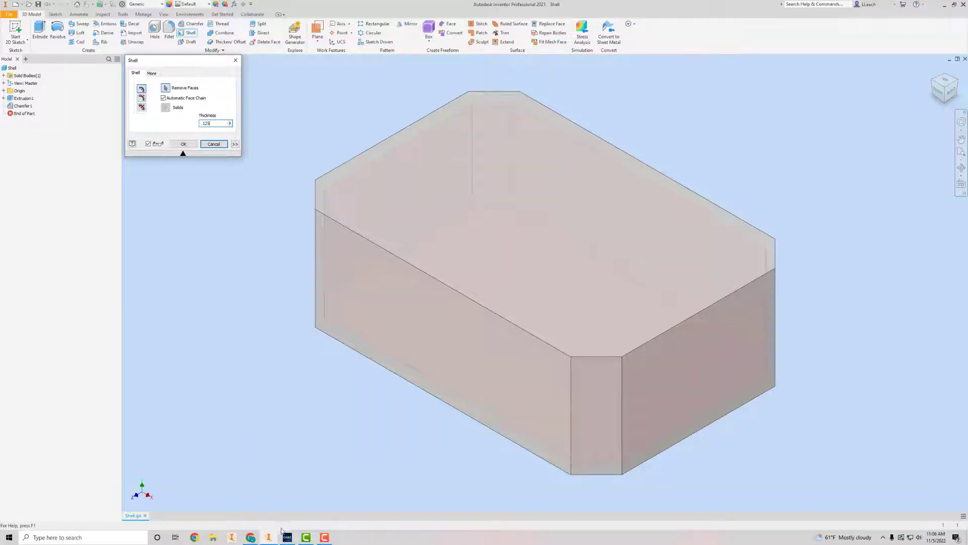
click(287, 537)
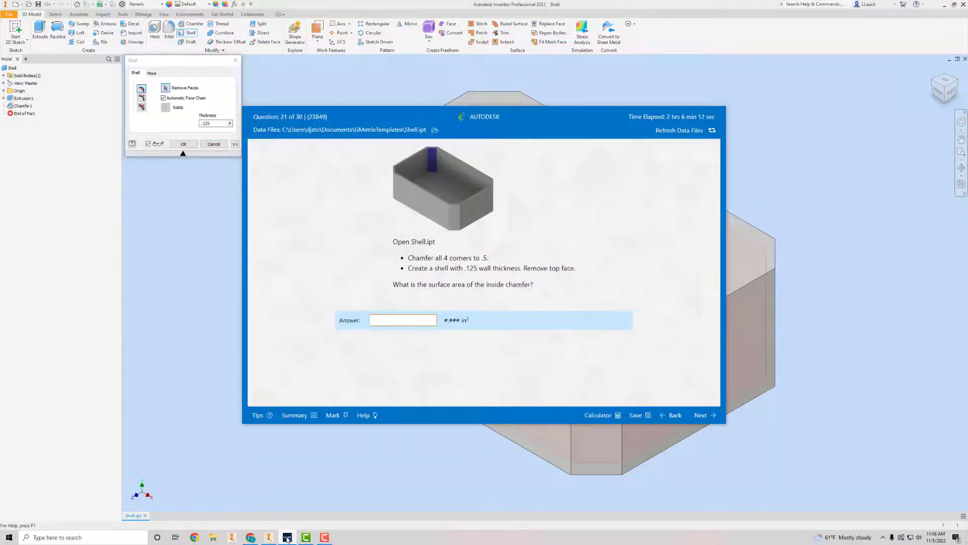
click(287, 538)
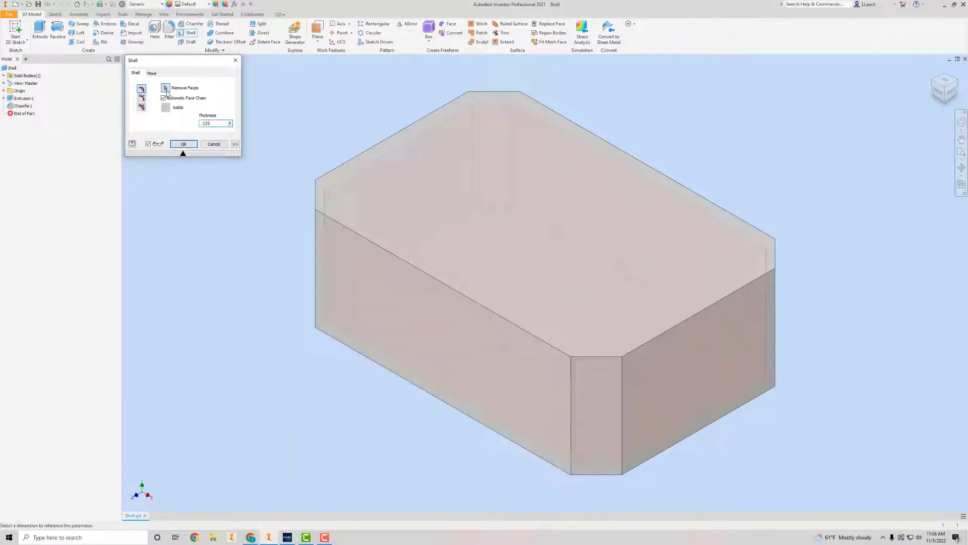
click(168, 89)
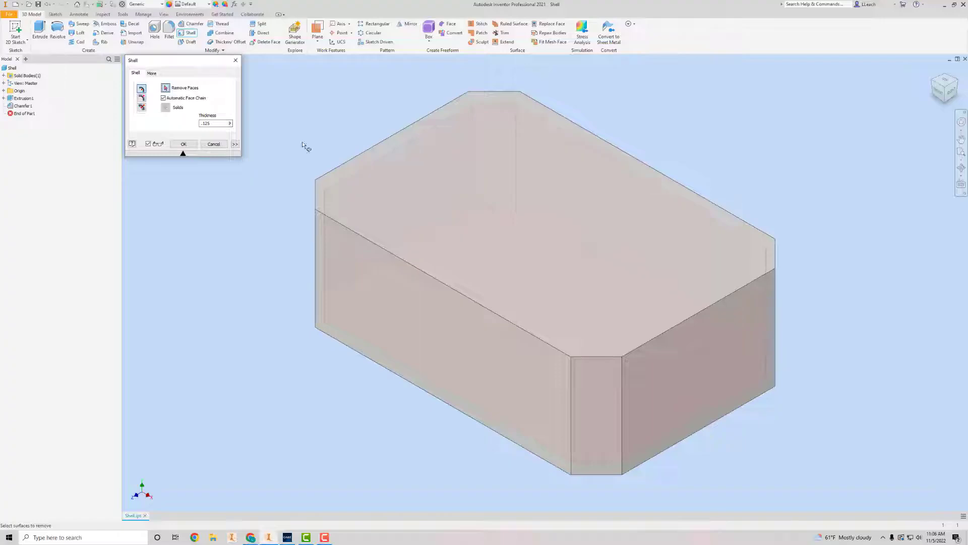
click(493, 200)
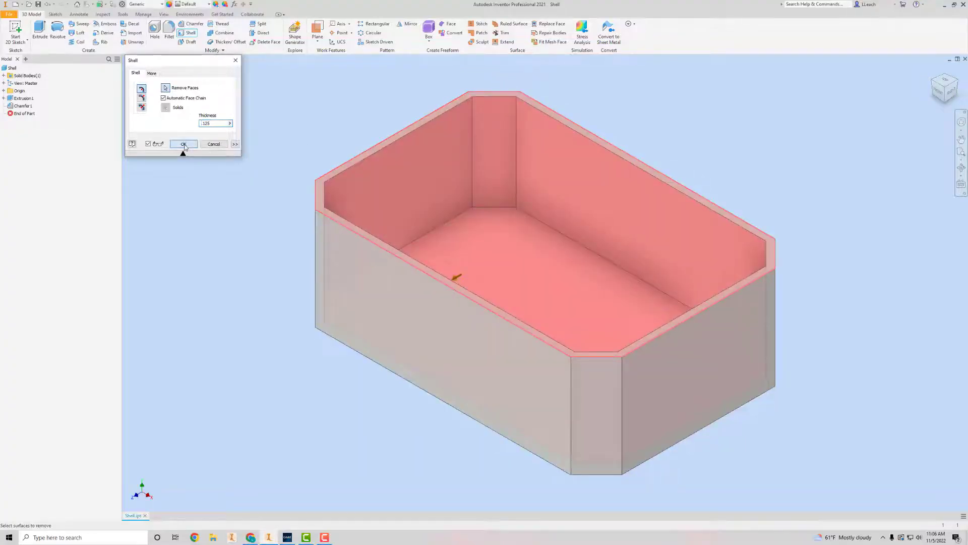
click(183, 144)
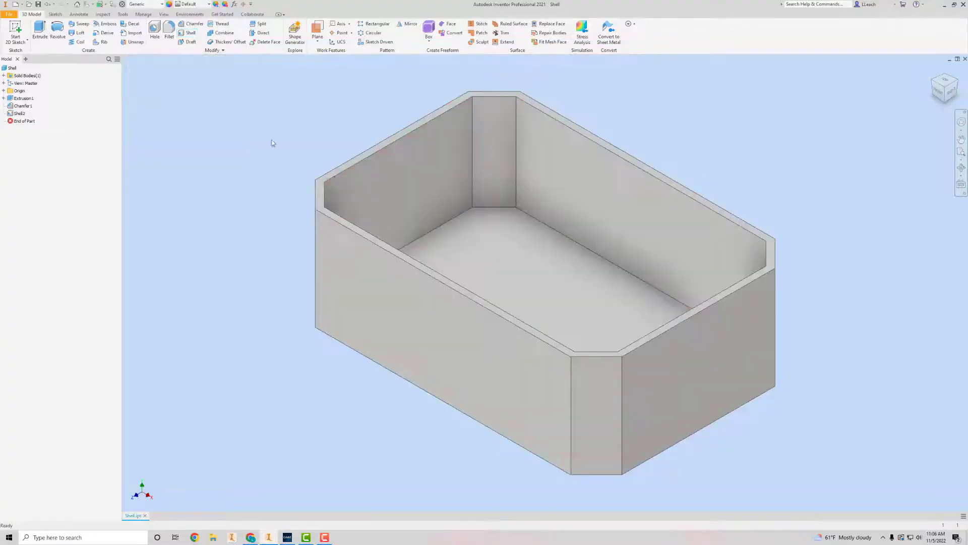
Measure the area of the inside chamfer face, reading 1.132 in²
click(287, 537)
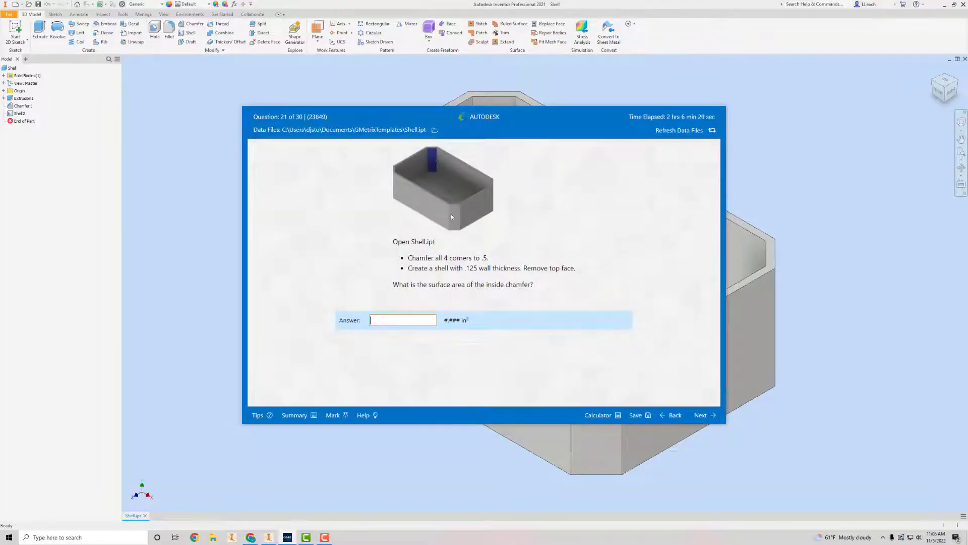
click(196, 284)
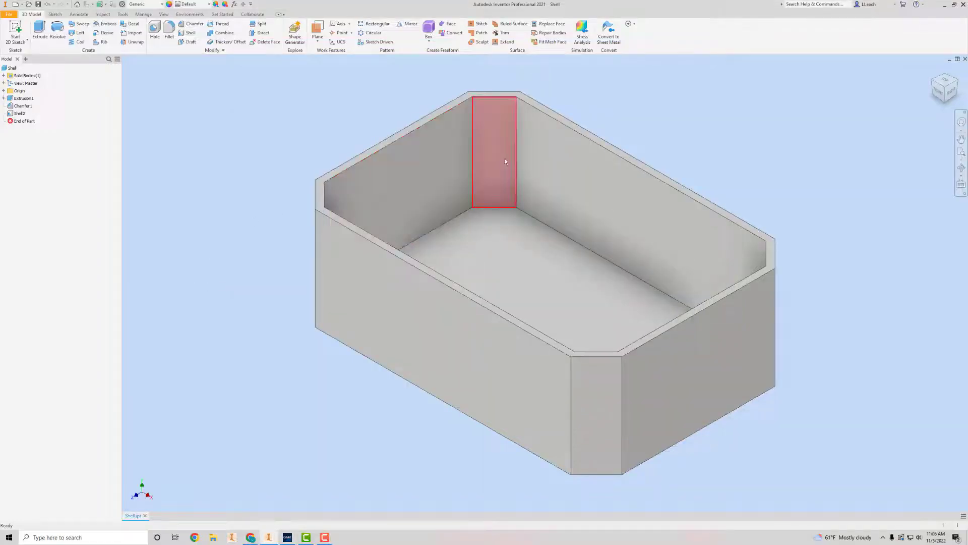
click(142, 16)
click(124, 15)
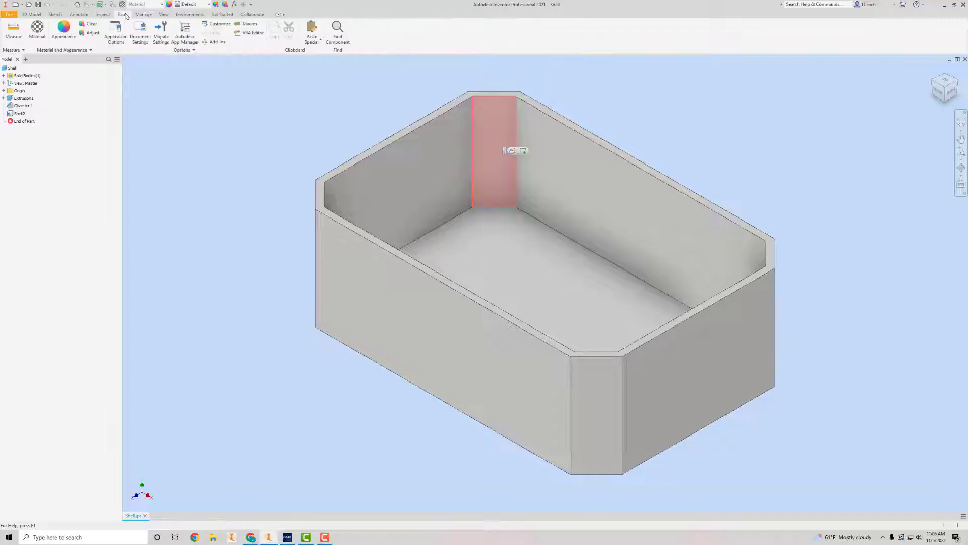
click(14, 29)
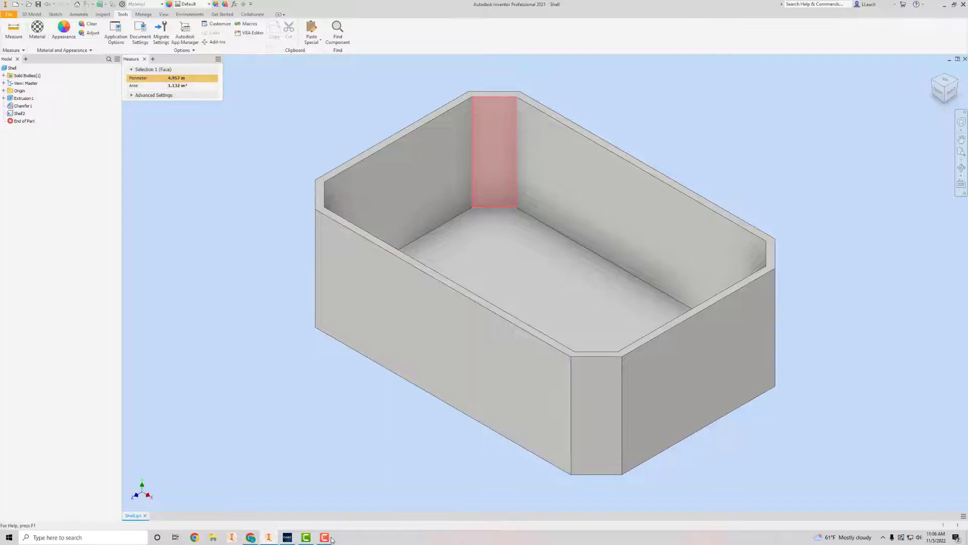
Enter 1.132 as the answer to question 21 and submit it for grading
click(282, 539)
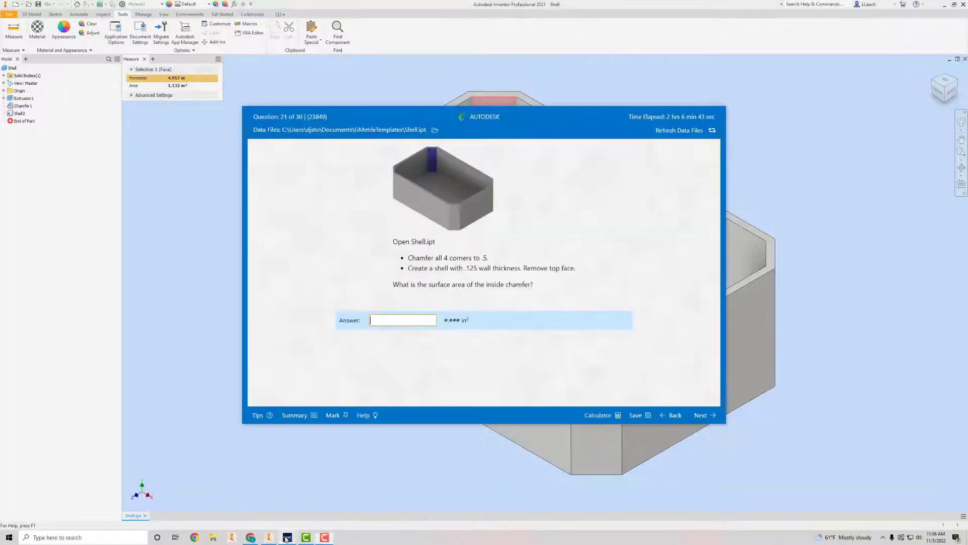
click(399, 322)
text(1.132)
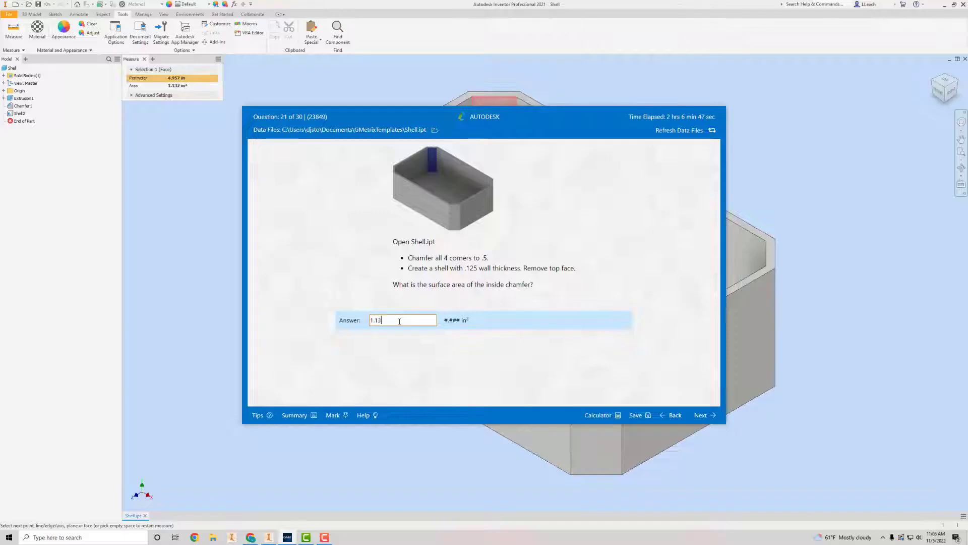
click(702, 414)
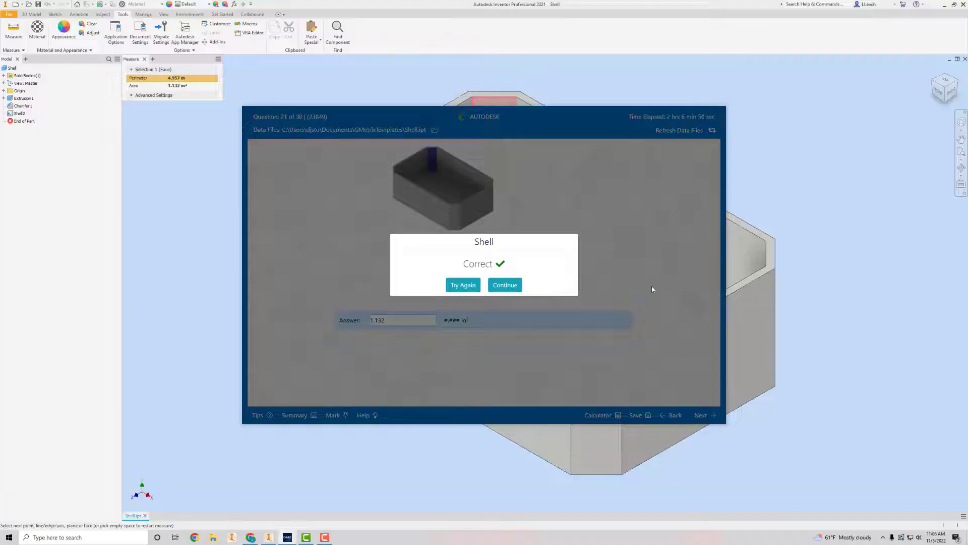
Continue to question 22 and erase the leftover answer value
click(505, 285)
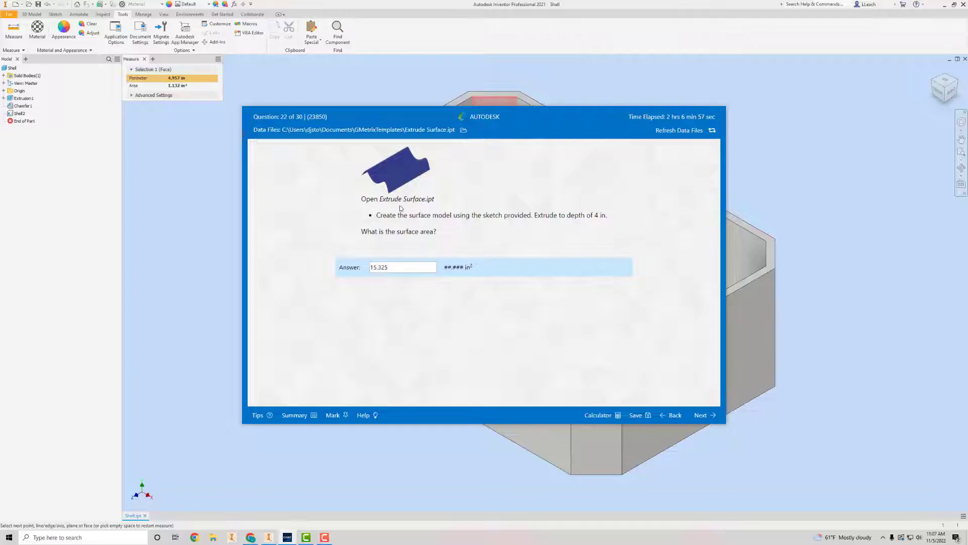
drag(410, 265, 330, 277)
key(BackSpace)
click(221, 265)
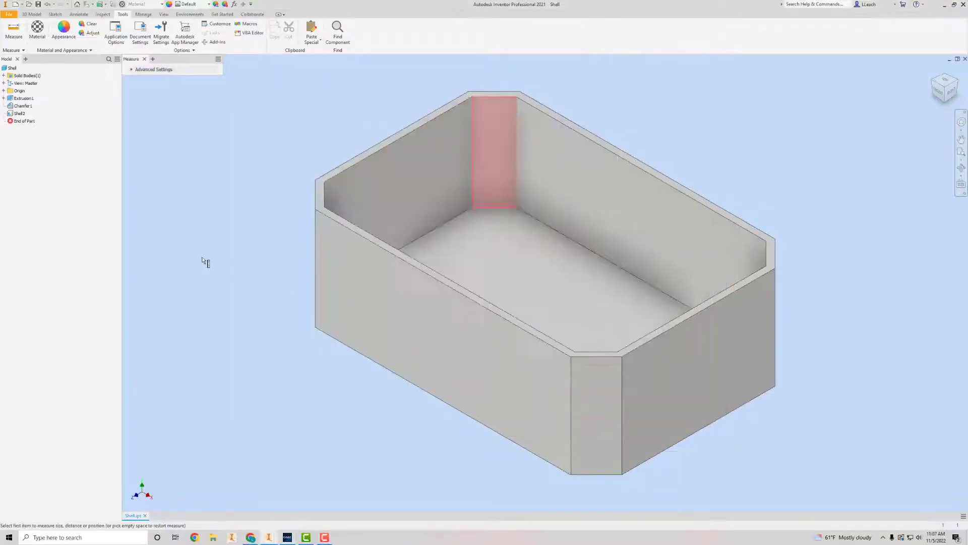
Close the Shell part without saving changes
click(13, 14)
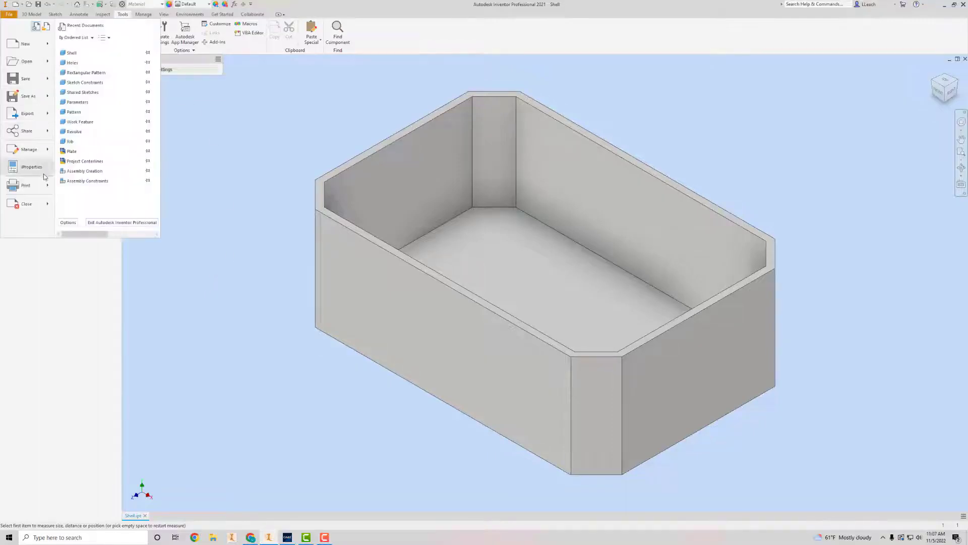
click(28, 201)
click(465, 278)
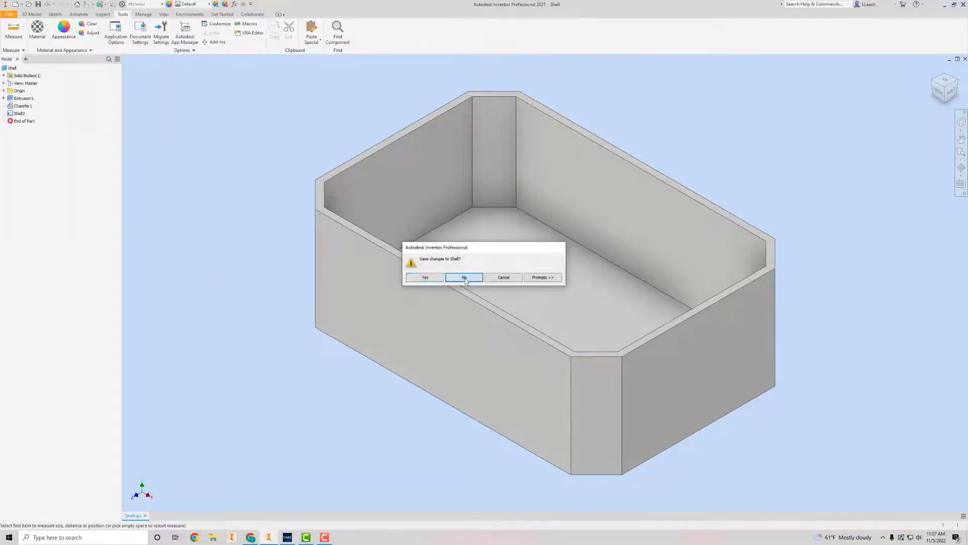
click(26, 31)
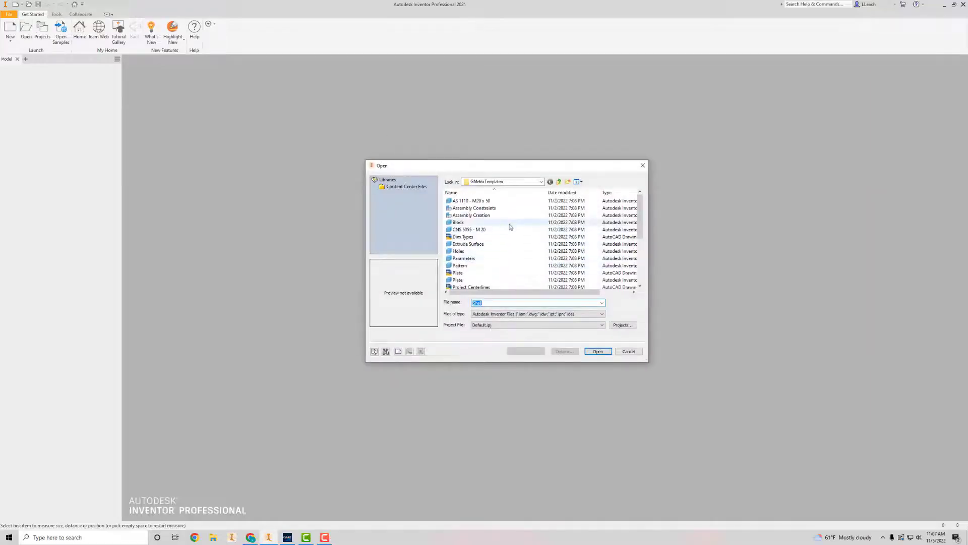
Open Extrude Surface.ipt from GMetrixTemplates and review question 22's requirements
click(474, 245)
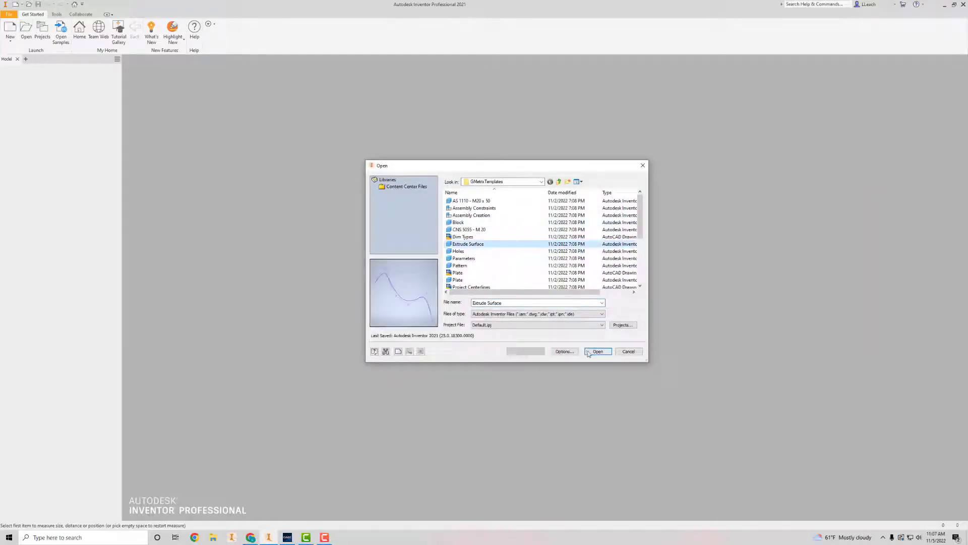
click(593, 352)
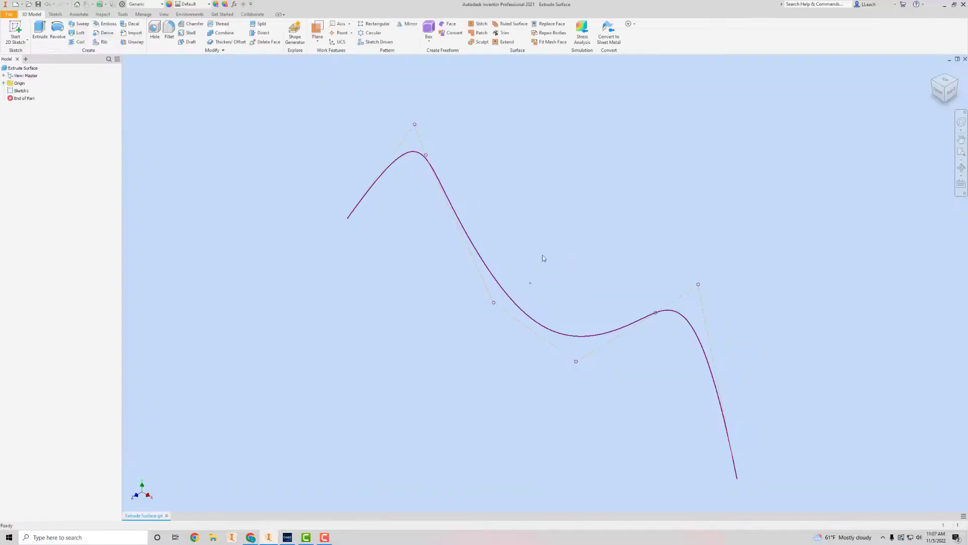
scroll(546, 235, down, 2)
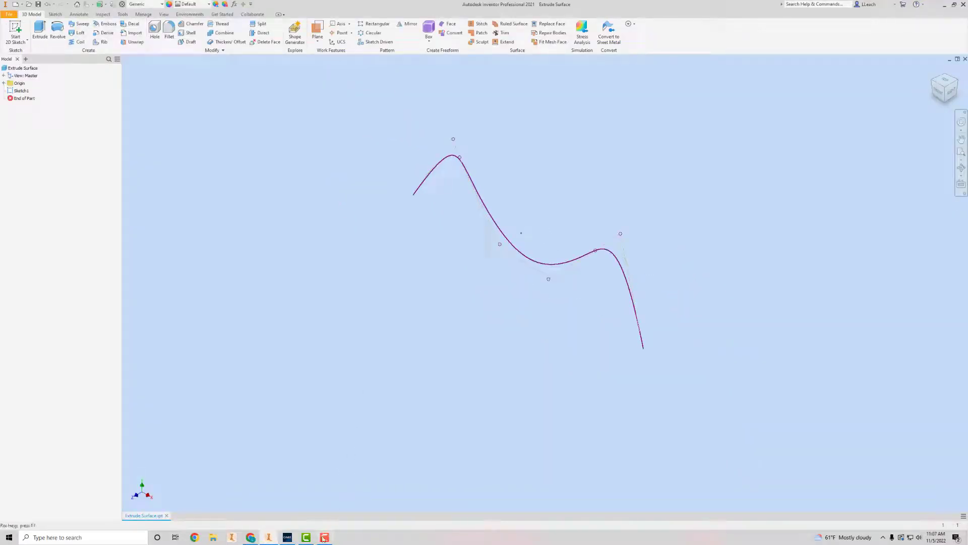
click(287, 538)
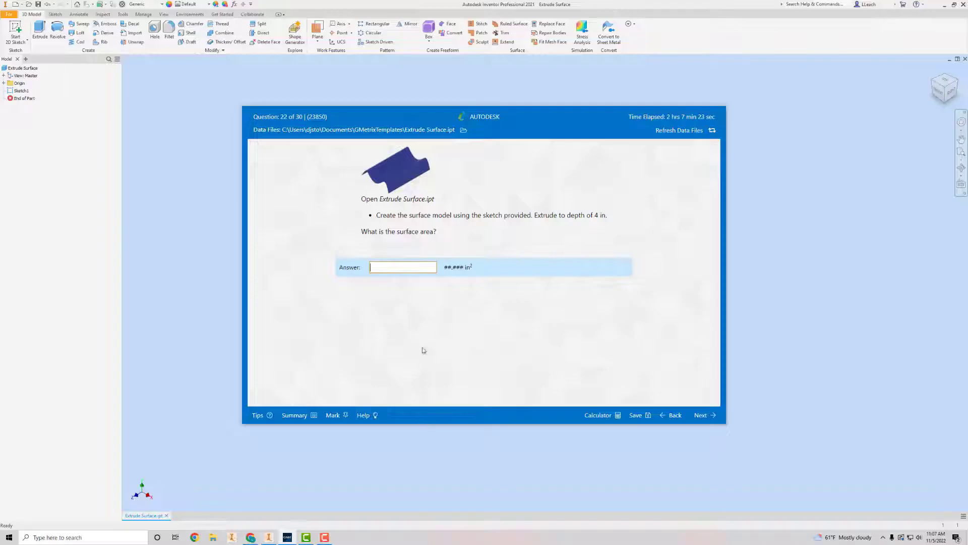
click(429, 455)
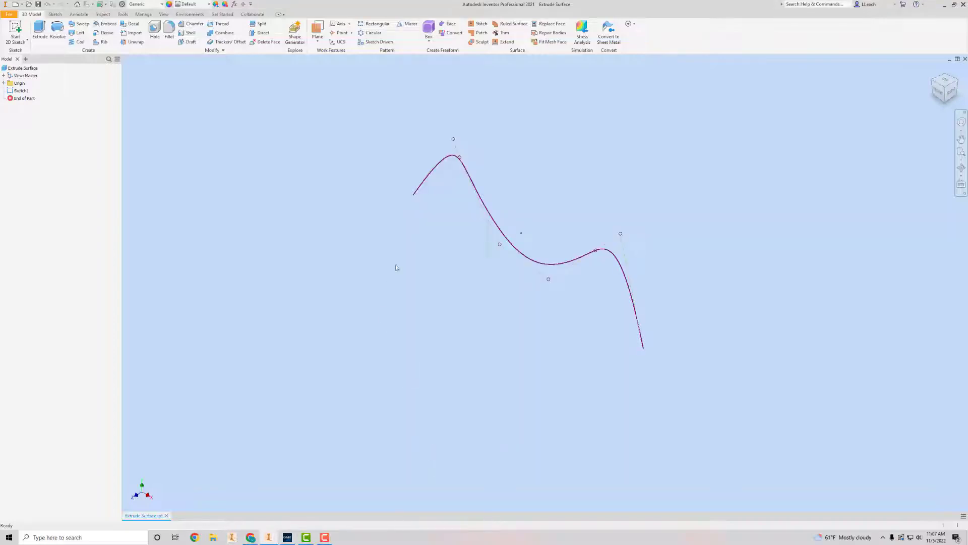
Extrude the spline 4 in as a surface in the flipped direction
click(40, 32)
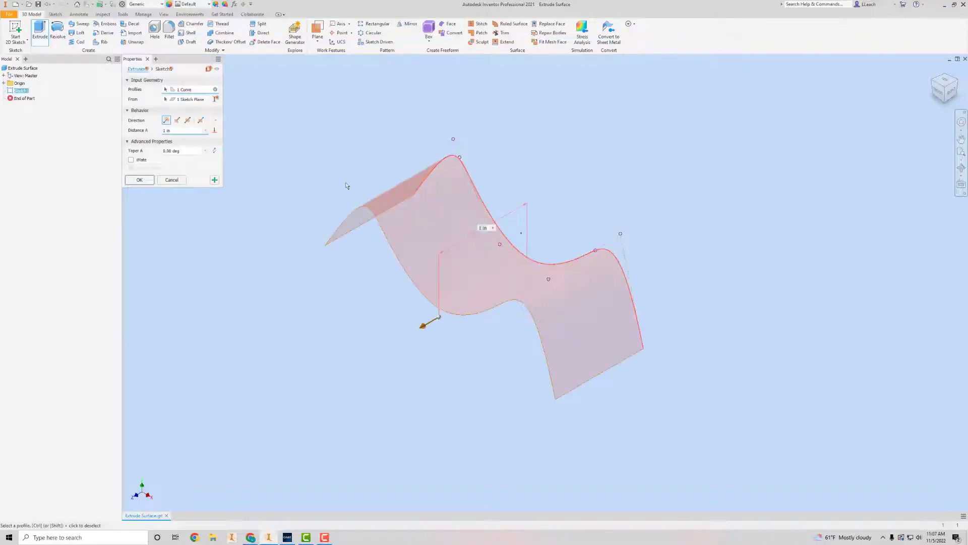
click(177, 120)
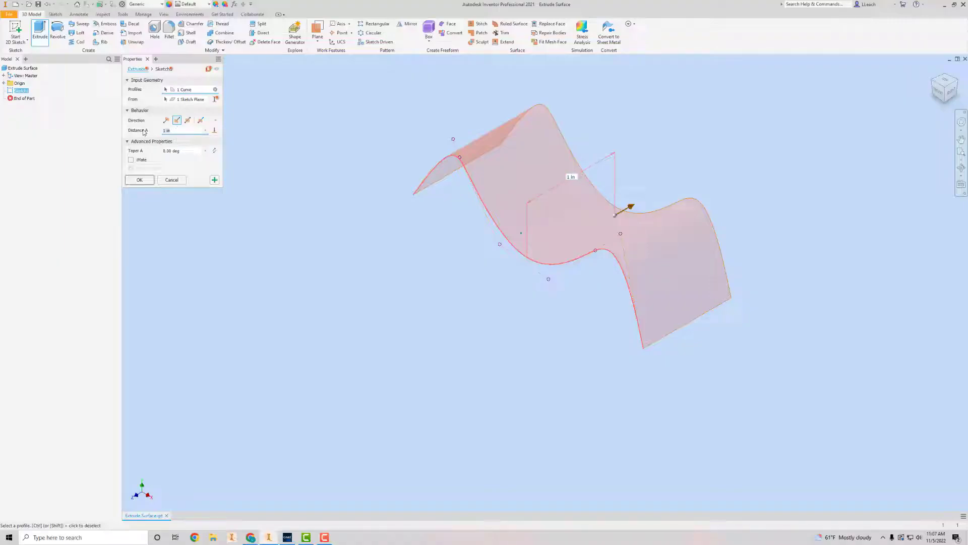
click(140, 180)
scroll(418, 137, down, 3)
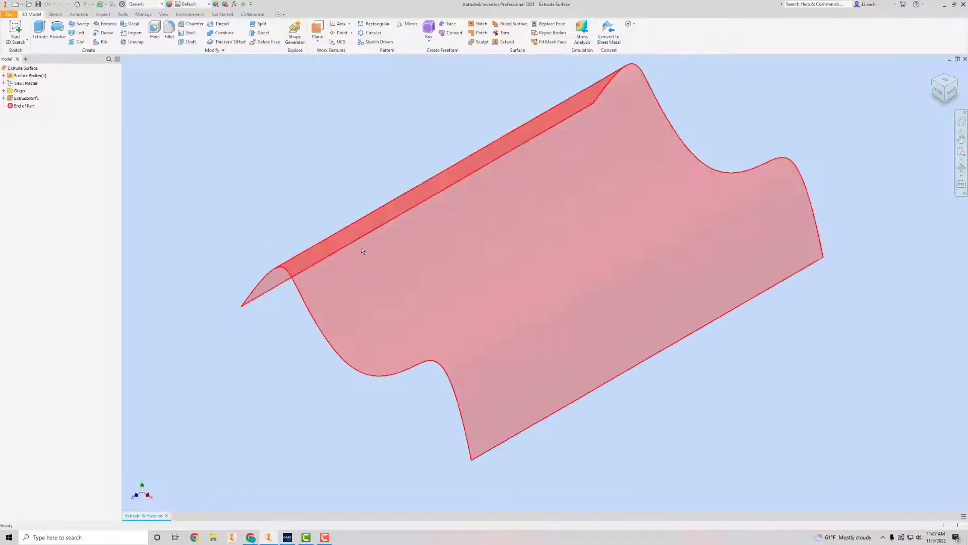
Measure the extruded surface's area, reading 15.325 in²
click(326, 284)
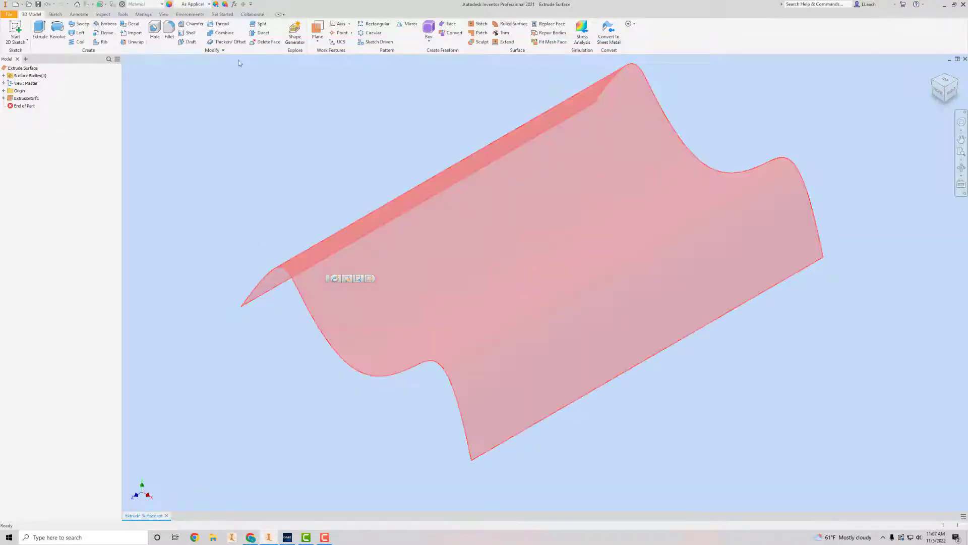
click(123, 14)
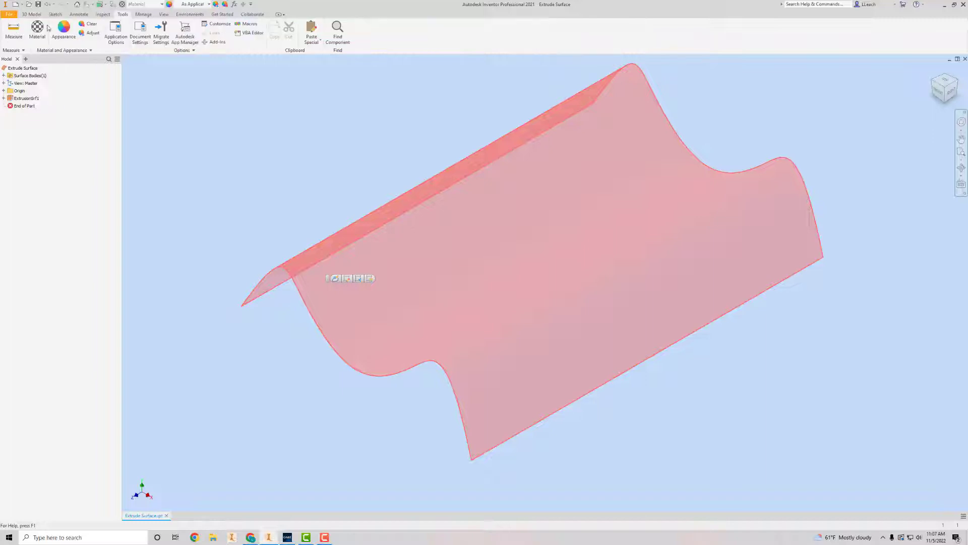
click(14, 31)
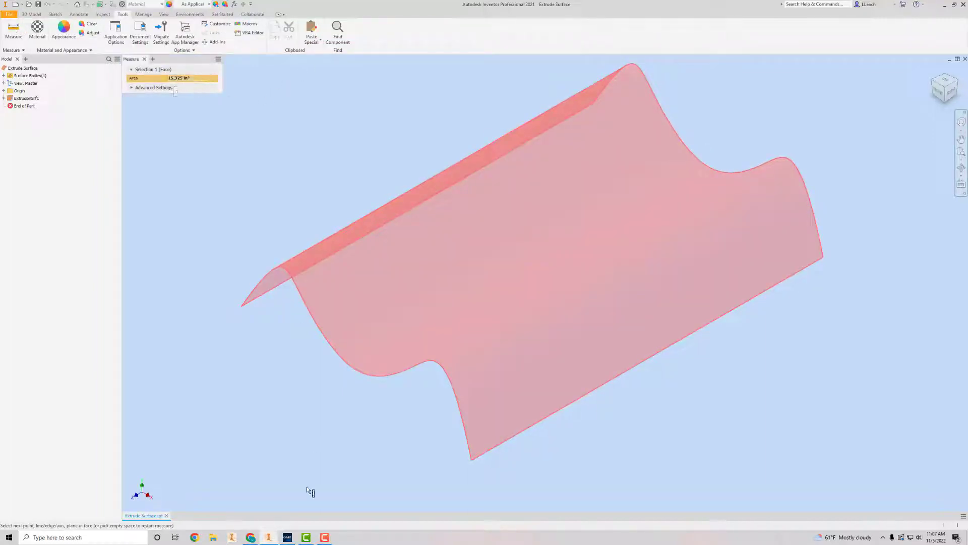
Submit 15.325 as question 22's answer, continue to question 23, and pick Insert
mouse_move(325, 538)
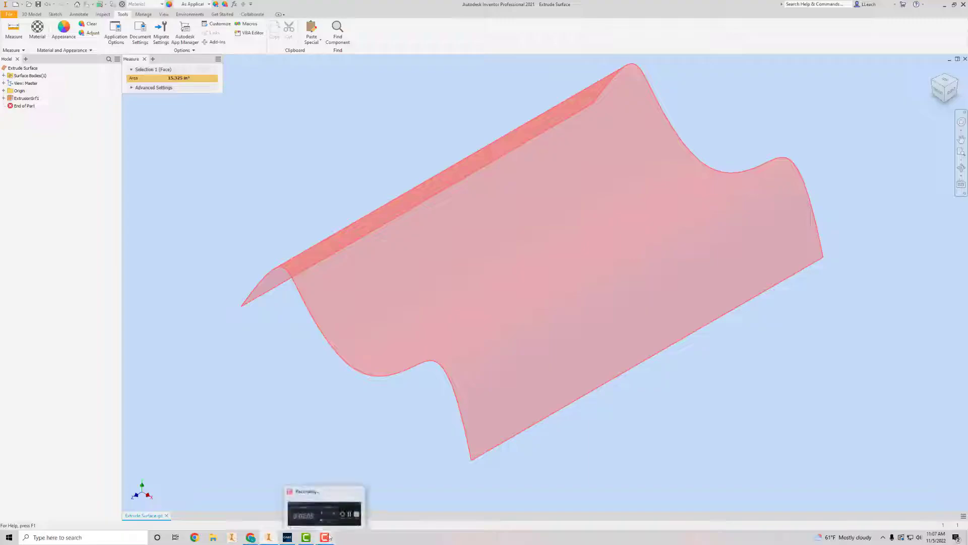
click(288, 537)
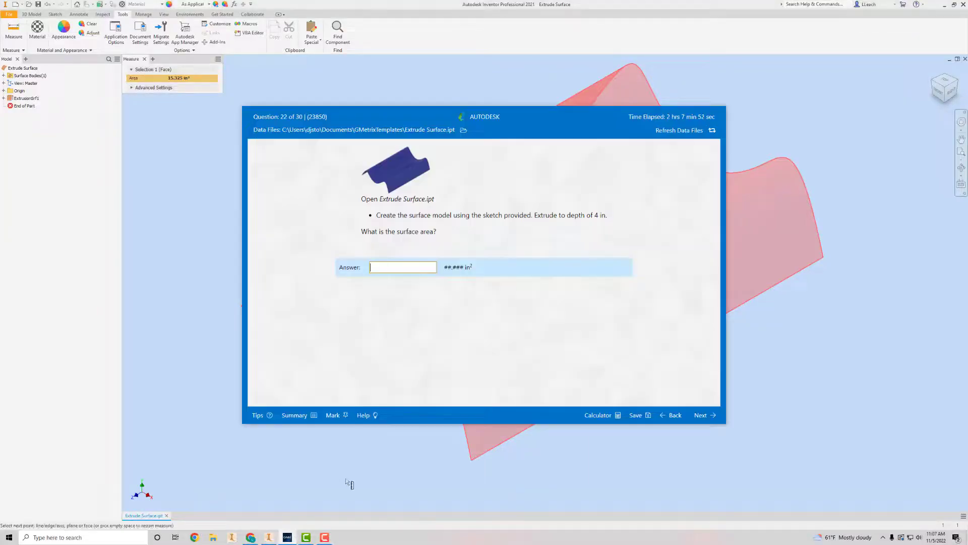
click(401, 266)
text(15.325)
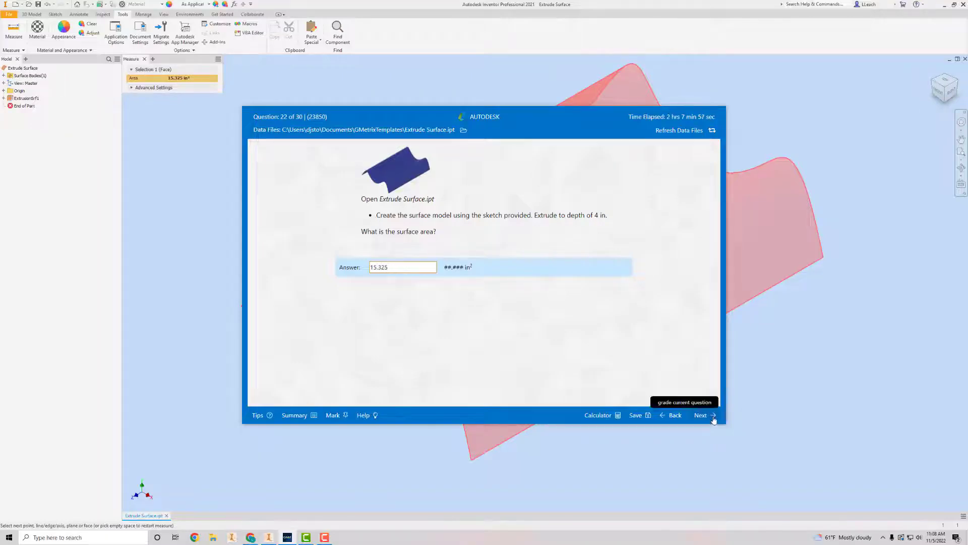
click(702, 416)
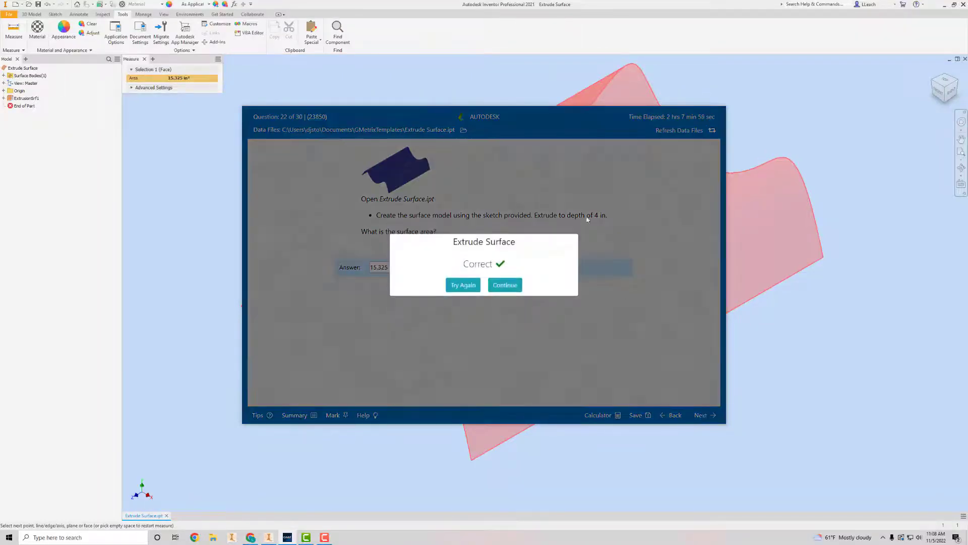
click(511, 287)
click(351, 346)
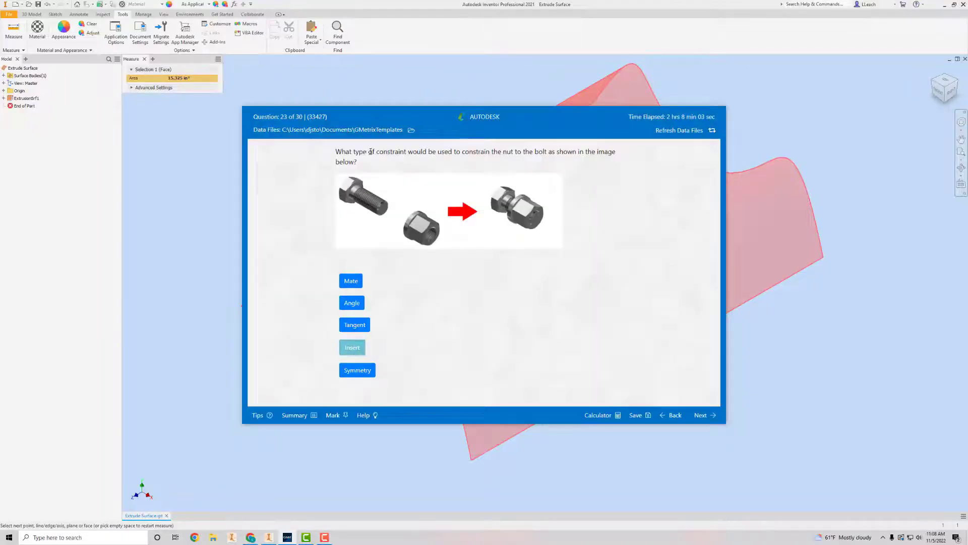
Confirm Insert for question 23, dismiss the Save Reminder, view the hint, and submit
click(359, 351)
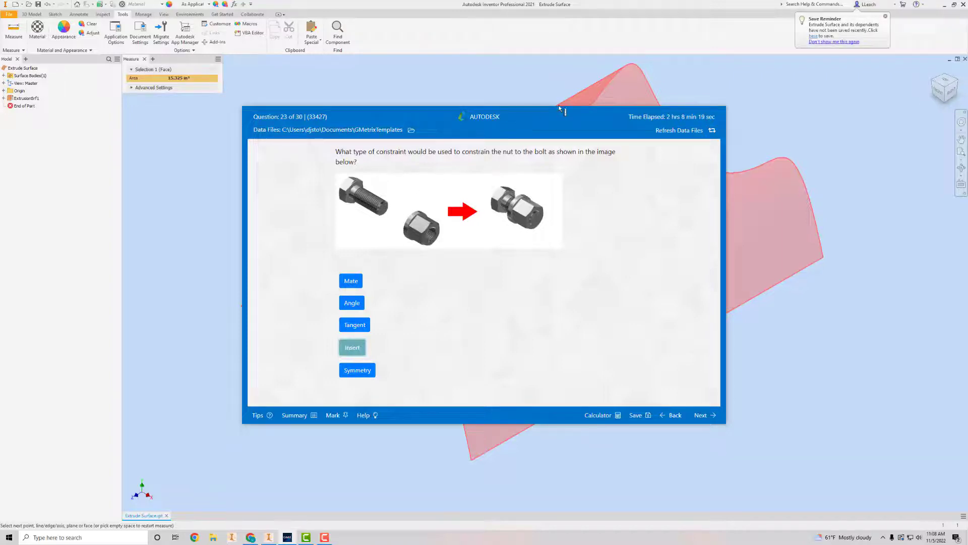
click(887, 18)
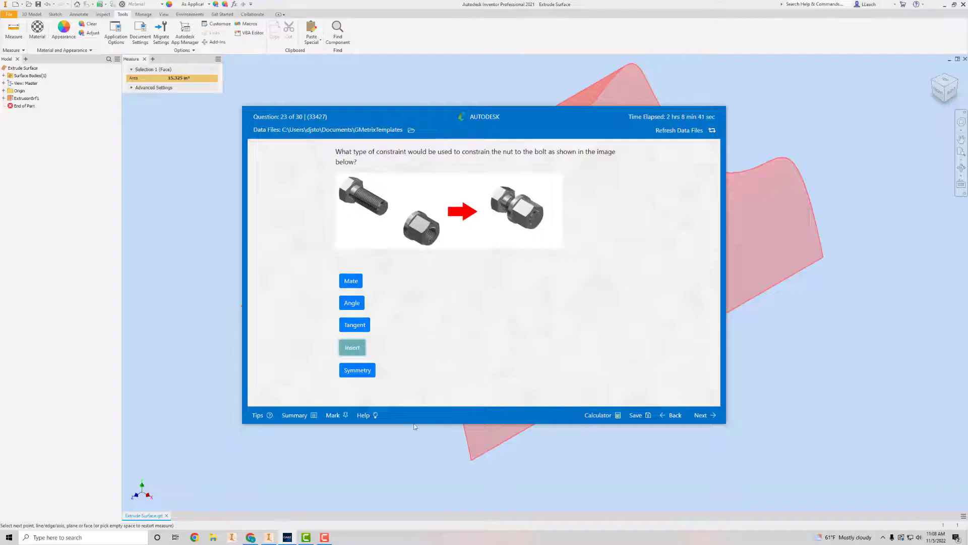
click(364, 415)
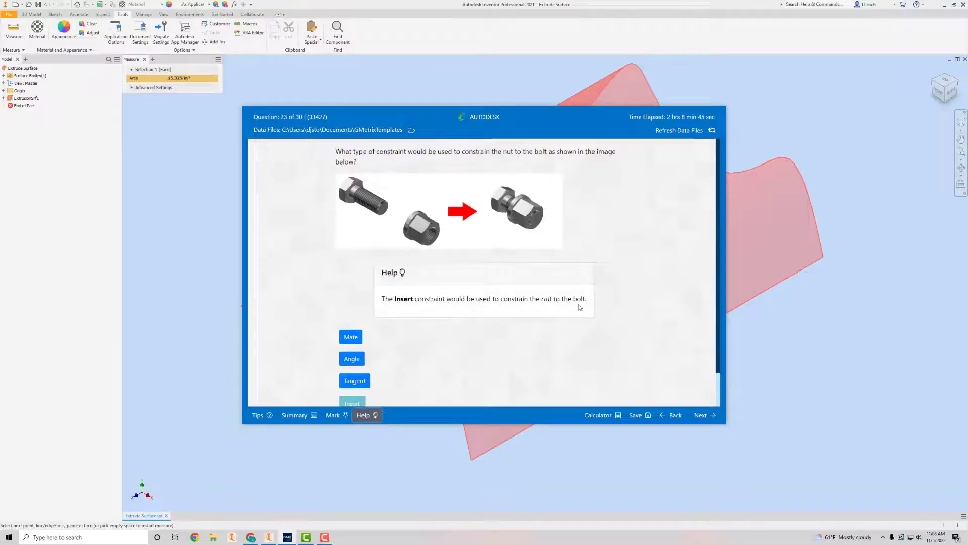
click(700, 415)
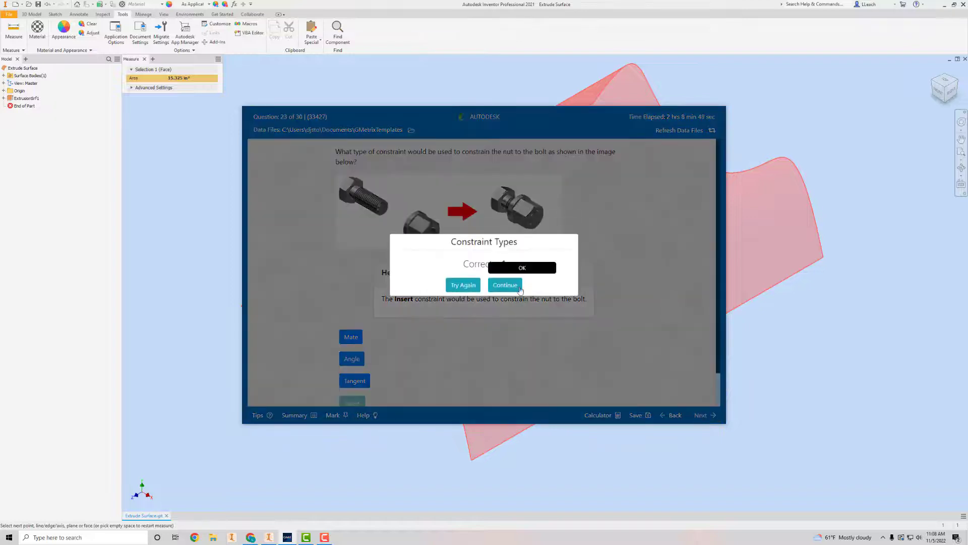
Move on to question 24 about the flush constraint and hide its hint
click(505, 285)
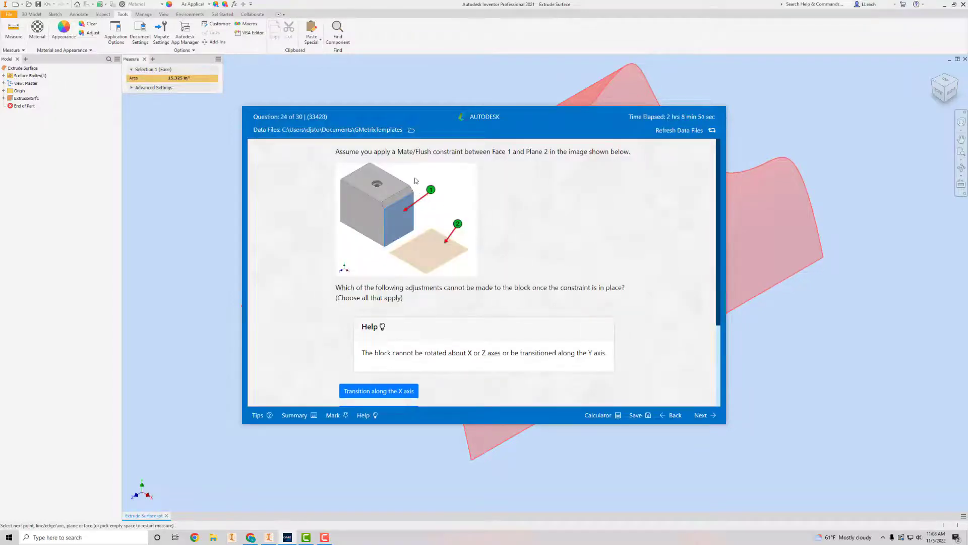
scroll(534, 244, down, 2)
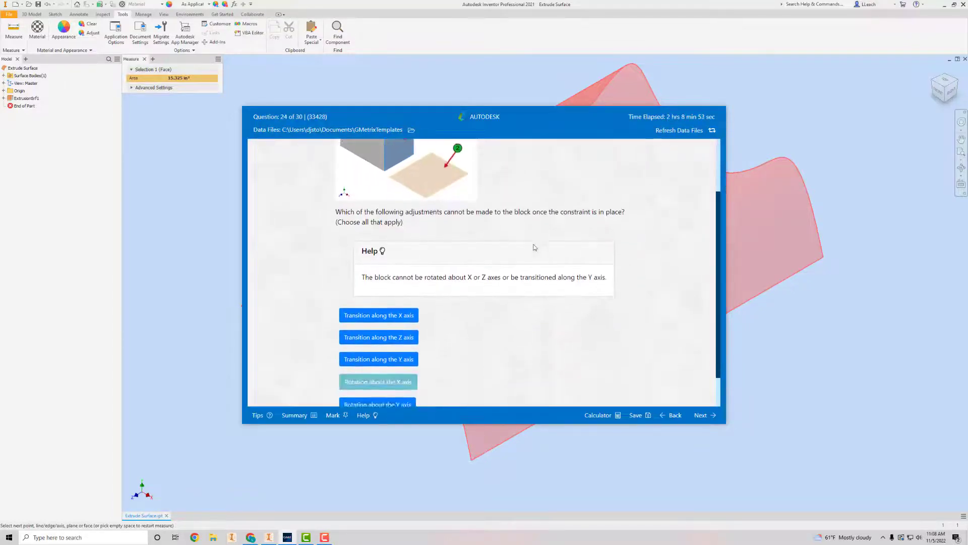
scroll(535, 247, down, 1)
scroll(536, 246, down, 1)
scroll(534, 243, up, 3)
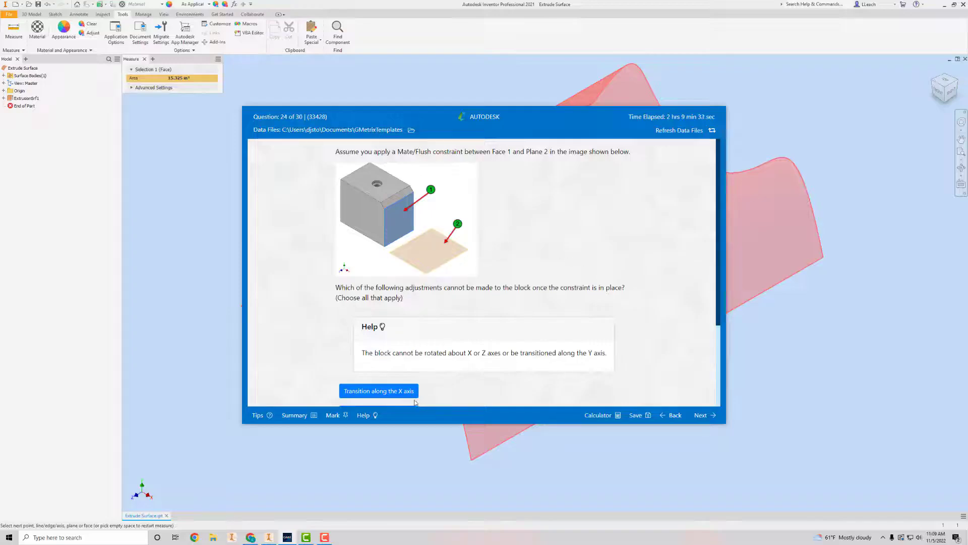
click(367, 415)
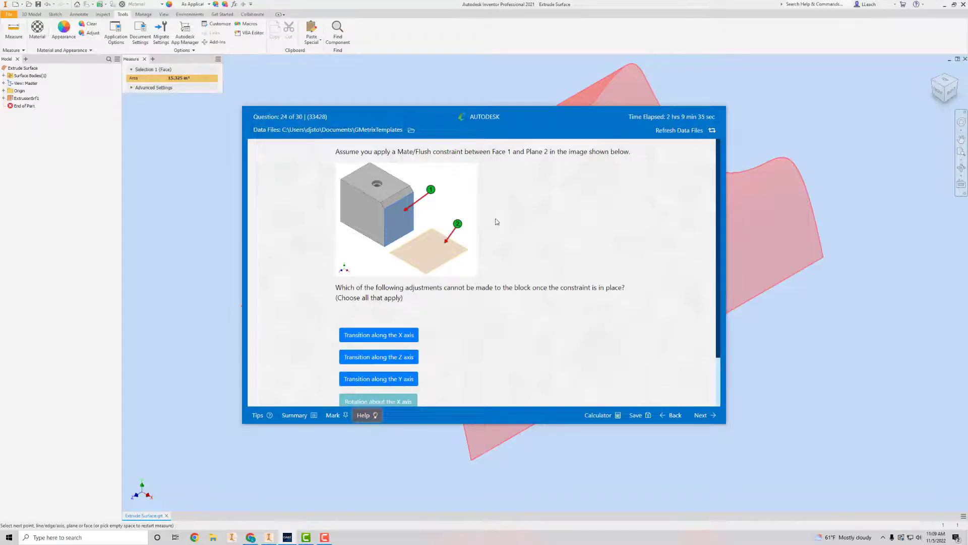
scroll(428, 242, down, 1)
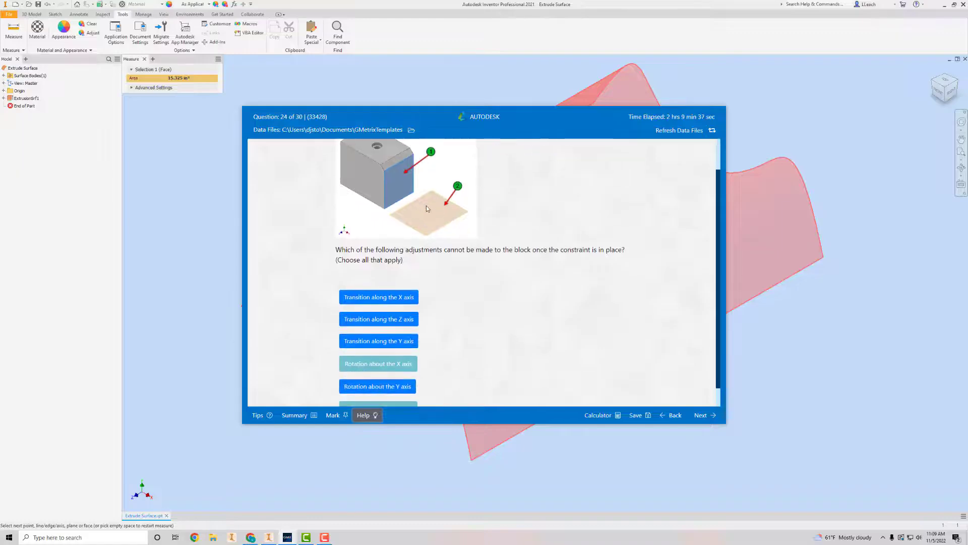
scroll(423, 207, up, 1)
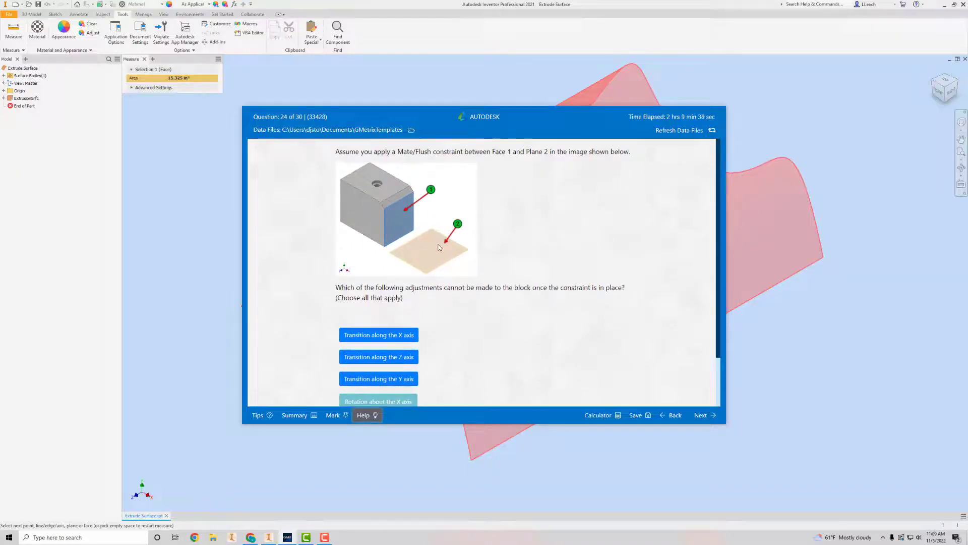
scroll(433, 246, down, 1)
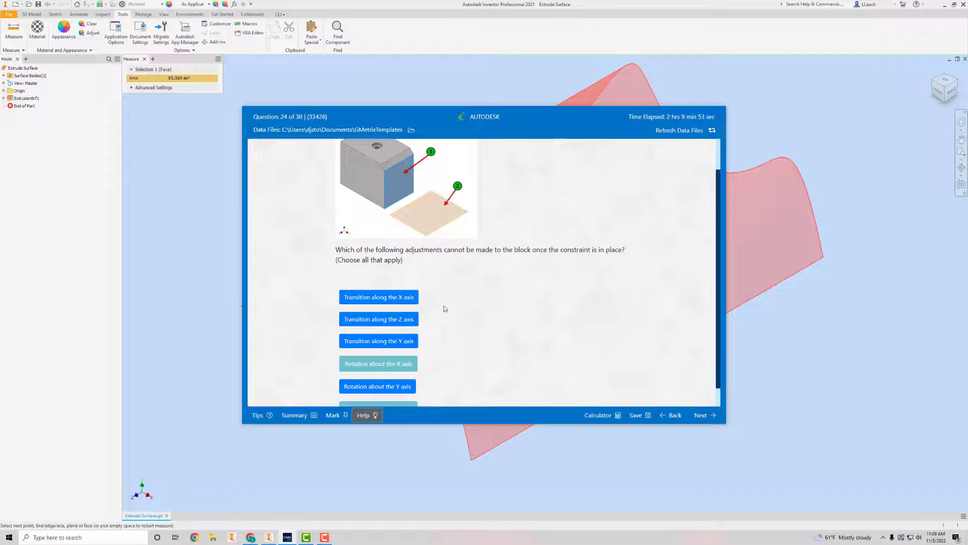
Answer Transition along Y, Rotation about X and Rotation about Z; grade it Correct
click(386, 343)
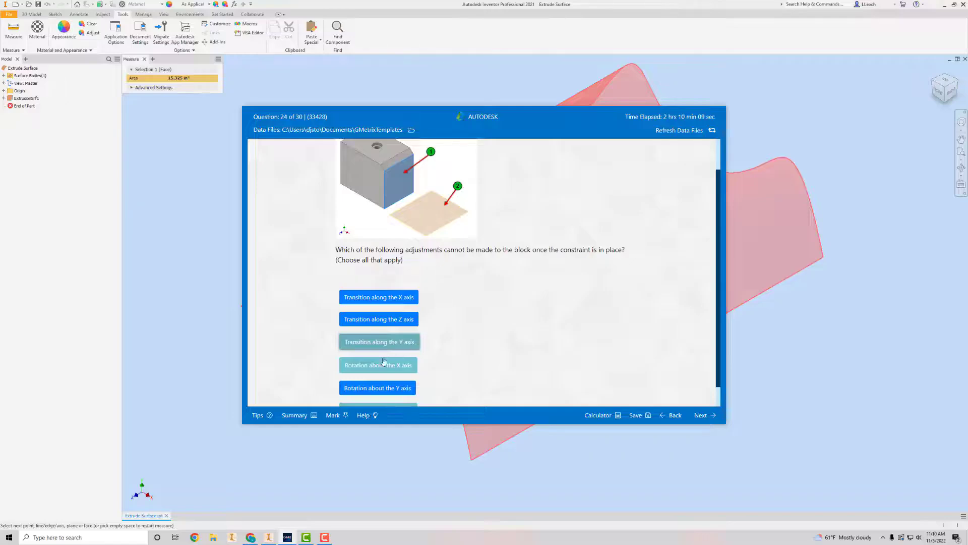
scroll(426, 324, down, 1)
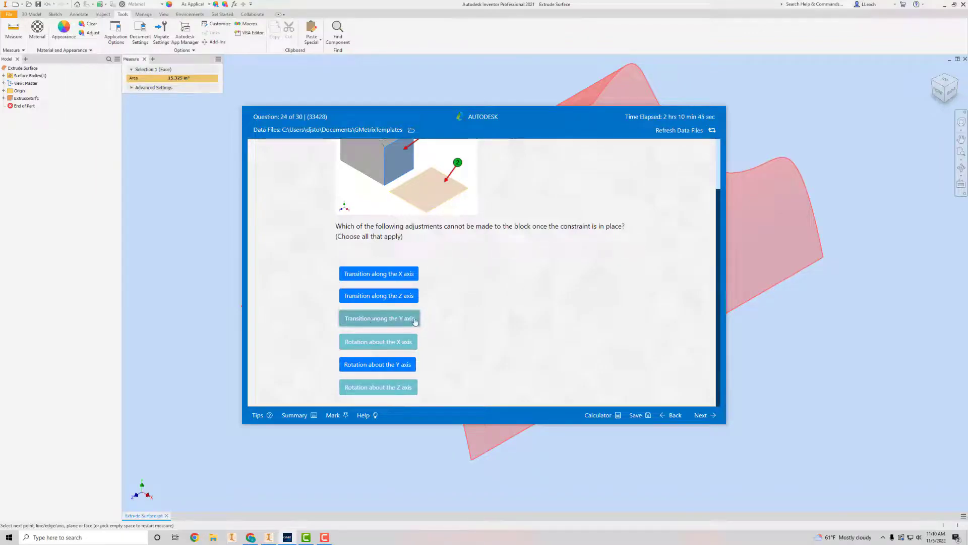
click(372, 339)
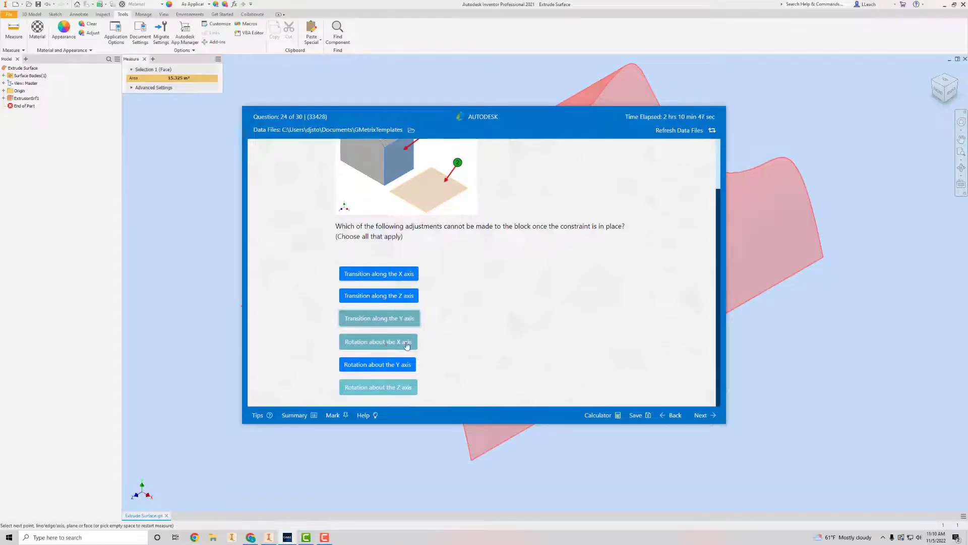
click(361, 388)
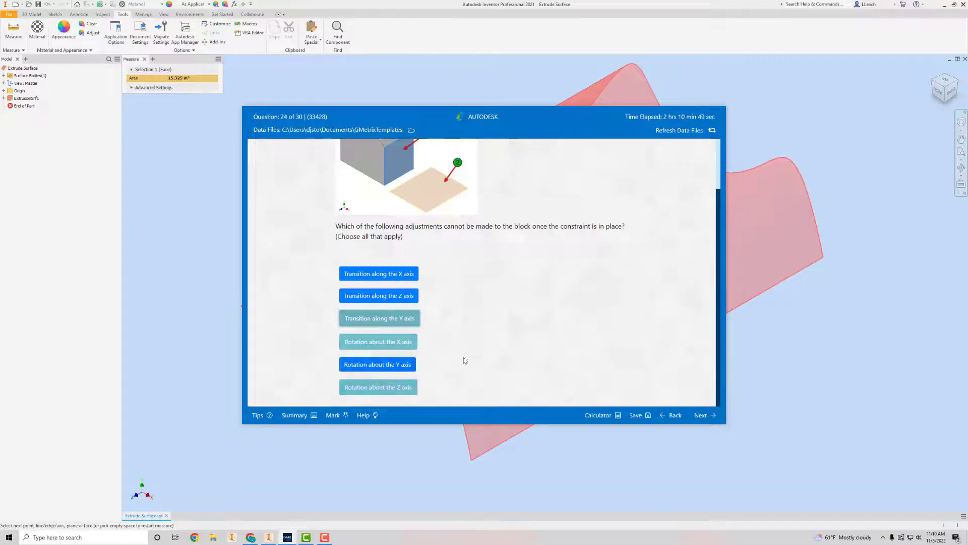
click(701, 415)
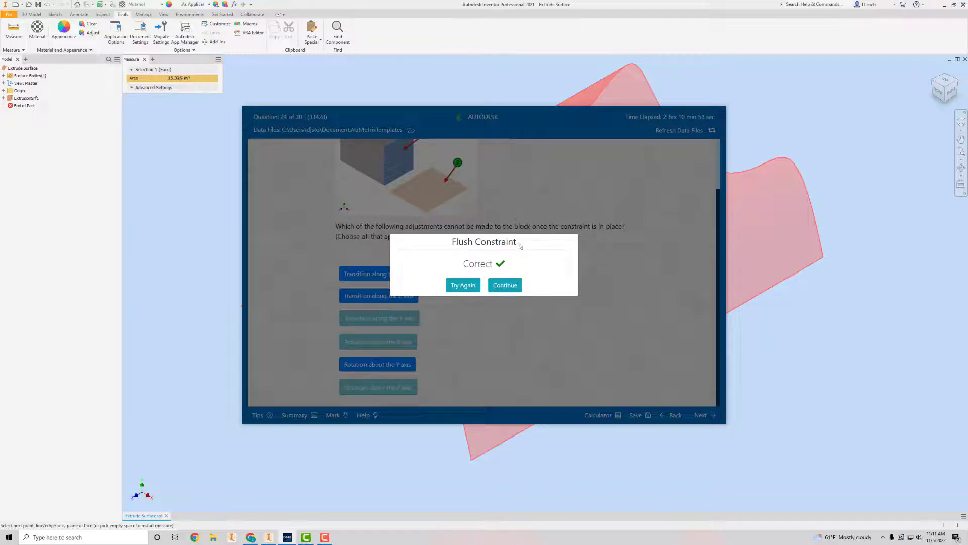
click(505, 286)
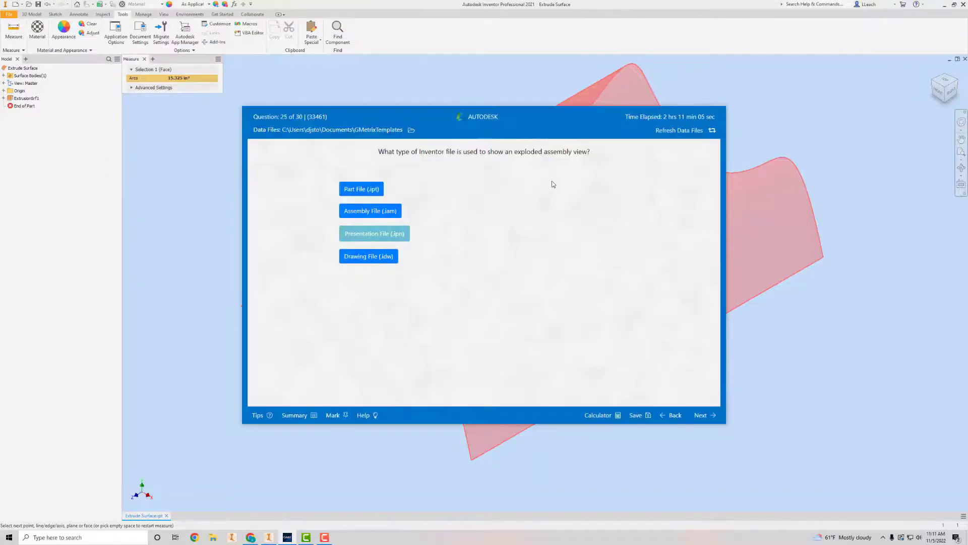
Answer Presentation File (.ipn) for question 25, graded Correct, and continue to question 26
click(404, 233)
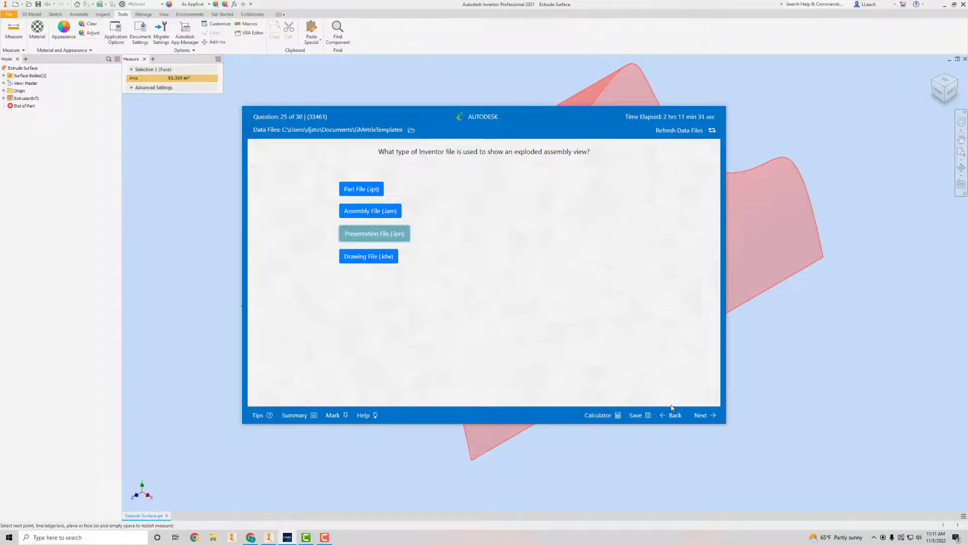
click(701, 415)
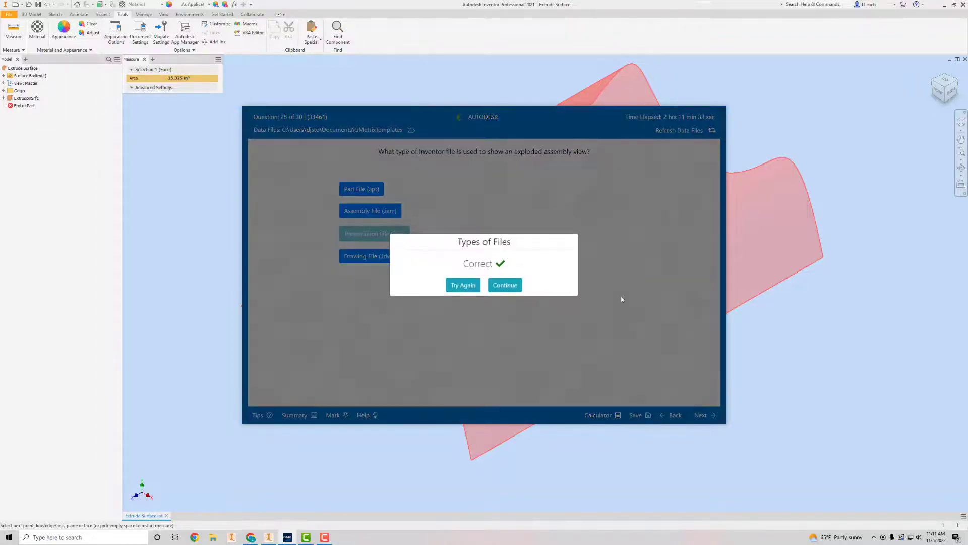
click(505, 285)
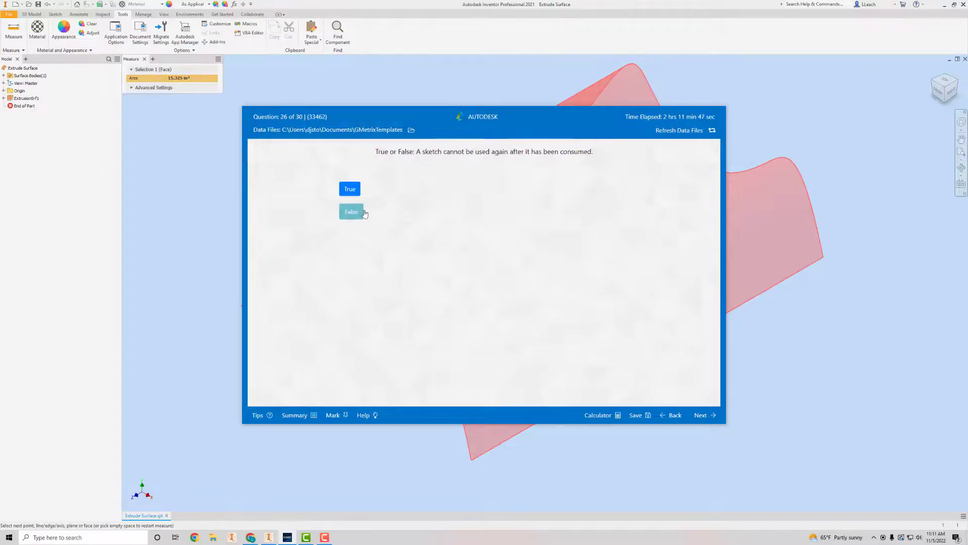
Answer False for question 26 on reusing consumed sketches and continue to question 27
click(354, 211)
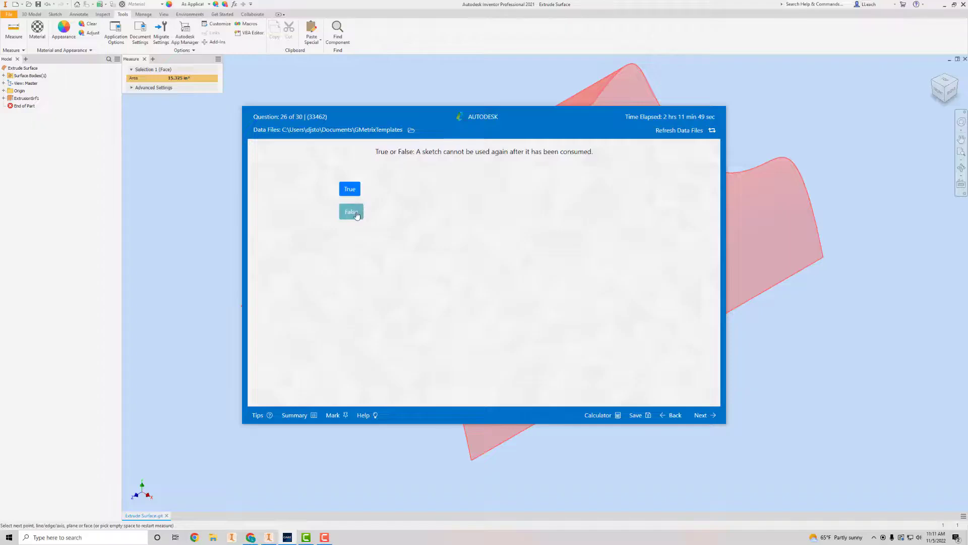
click(701, 416)
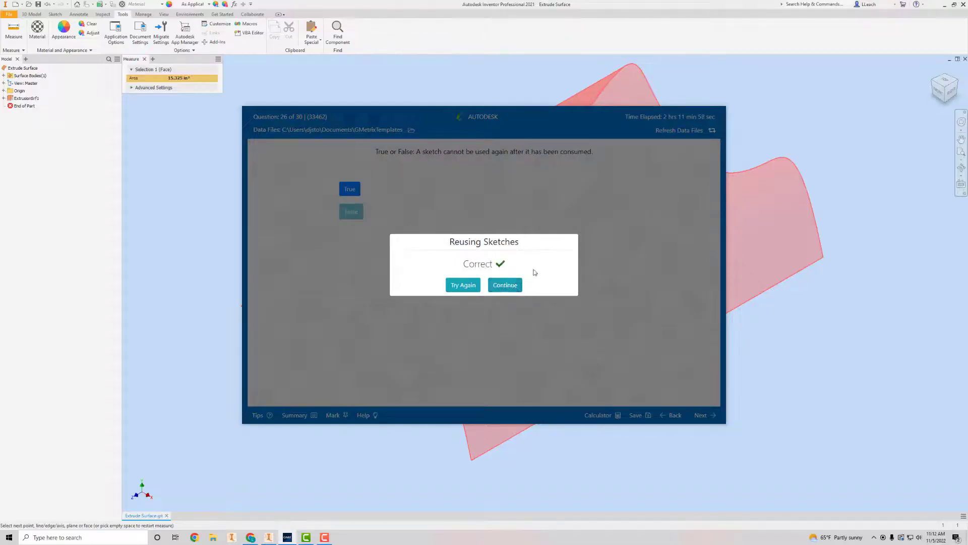
click(513, 287)
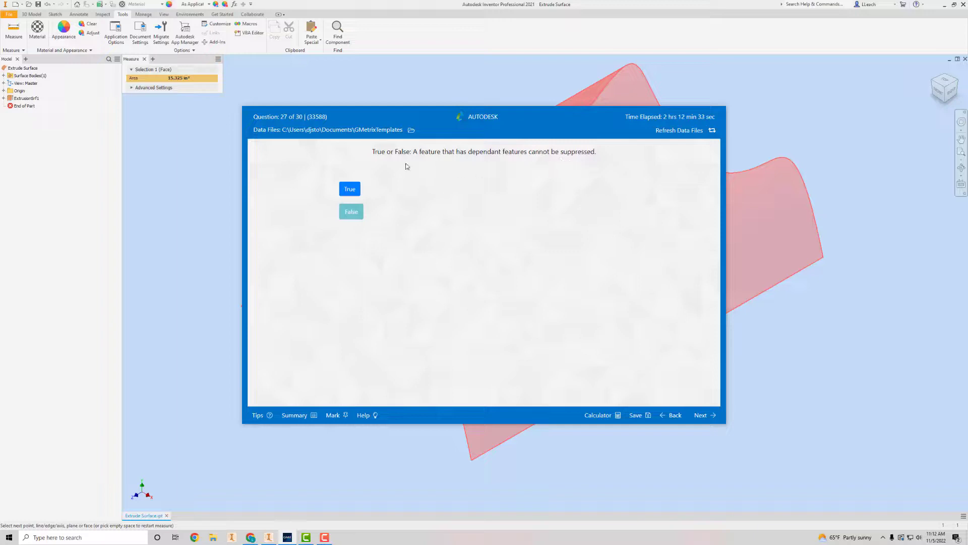
Answer True for question 27, then grade the Fillet answer for question 28
click(350, 190)
click(702, 415)
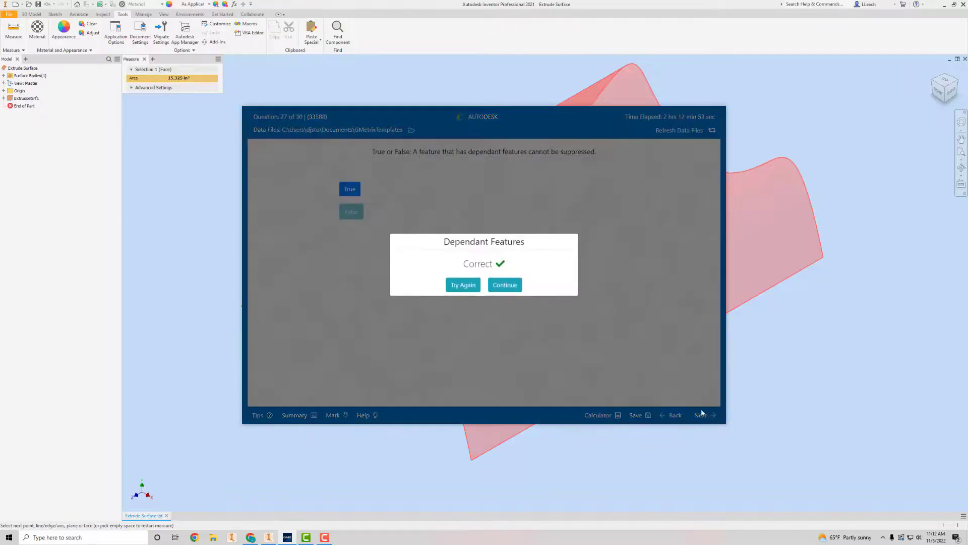
click(514, 292)
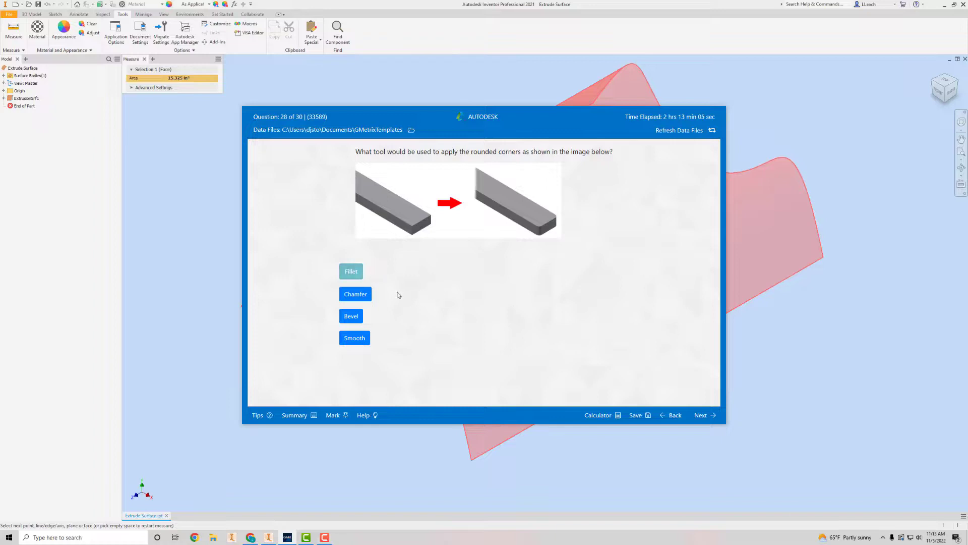
click(703, 416)
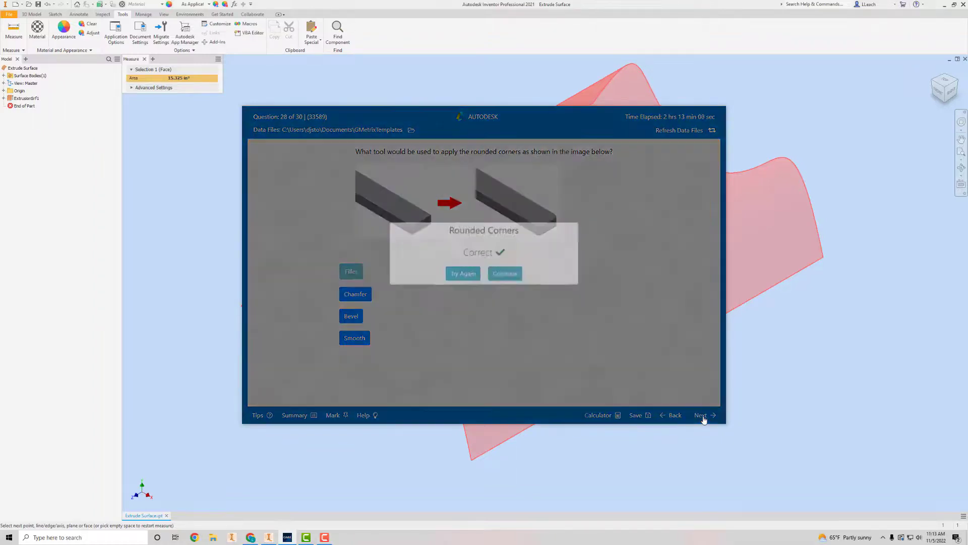
click(504, 286)
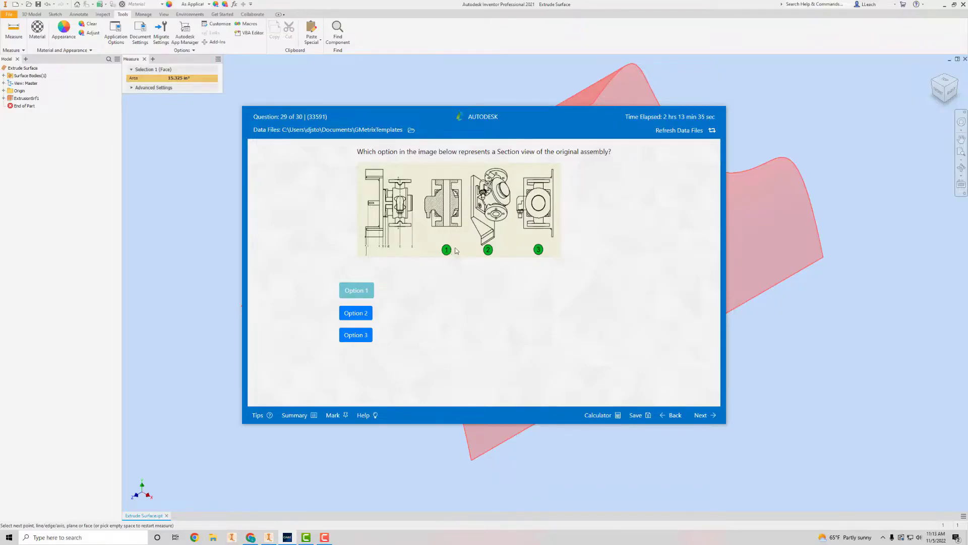
Grade Option 1 as the section view for question 29 and continue to question 30
click(699, 416)
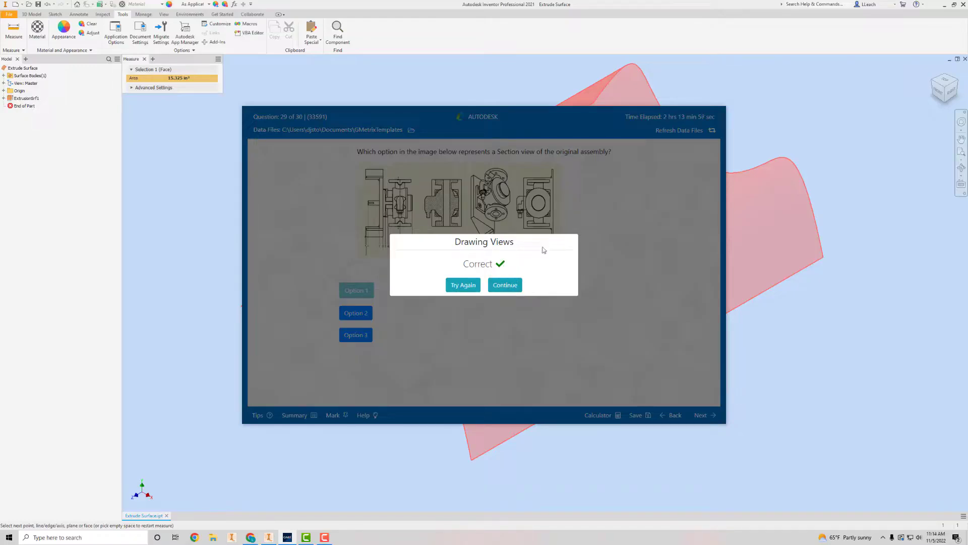
click(512, 285)
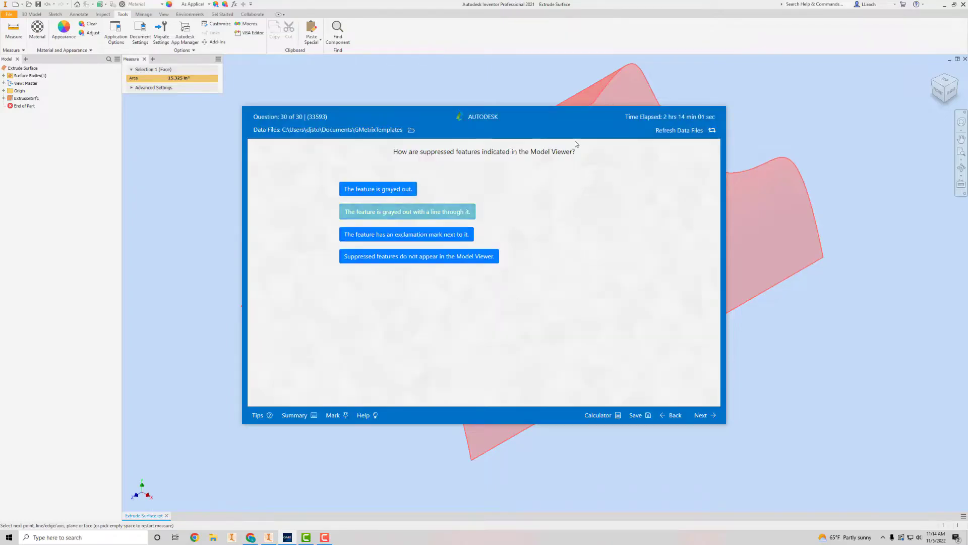
Mark 'The feature is grayed out with a line through it' and bring the surface model forward
click(410, 211)
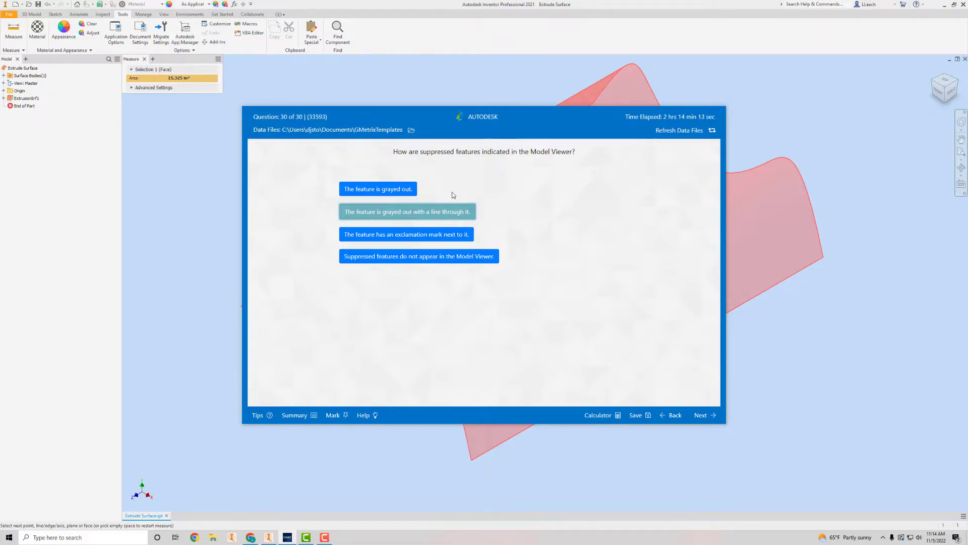
drag(568, 118, 730, 220)
click(356, 168)
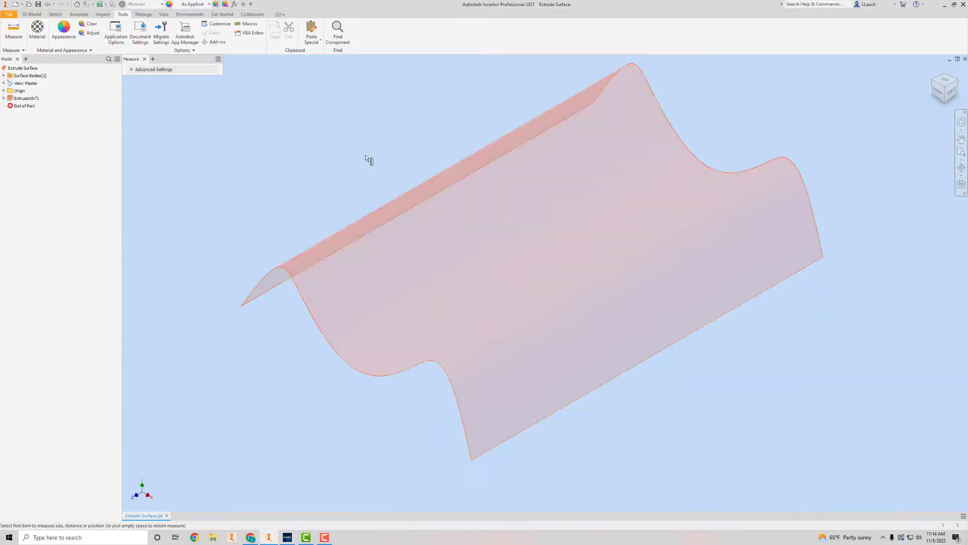
End the measurement and suppress ExtrusionSrf1 to see its grayed, struck-through entry
right_click(29, 101)
key(Escape)
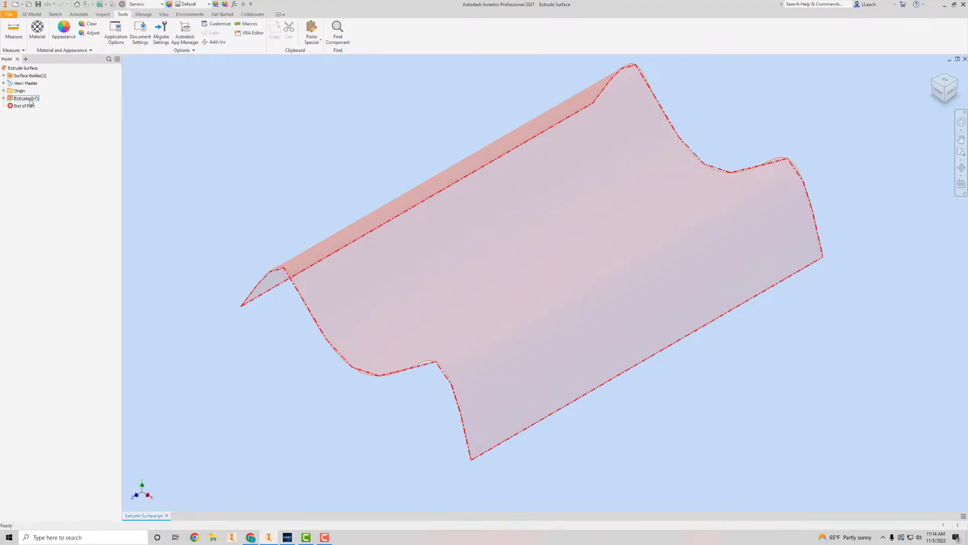
right_click(30, 99)
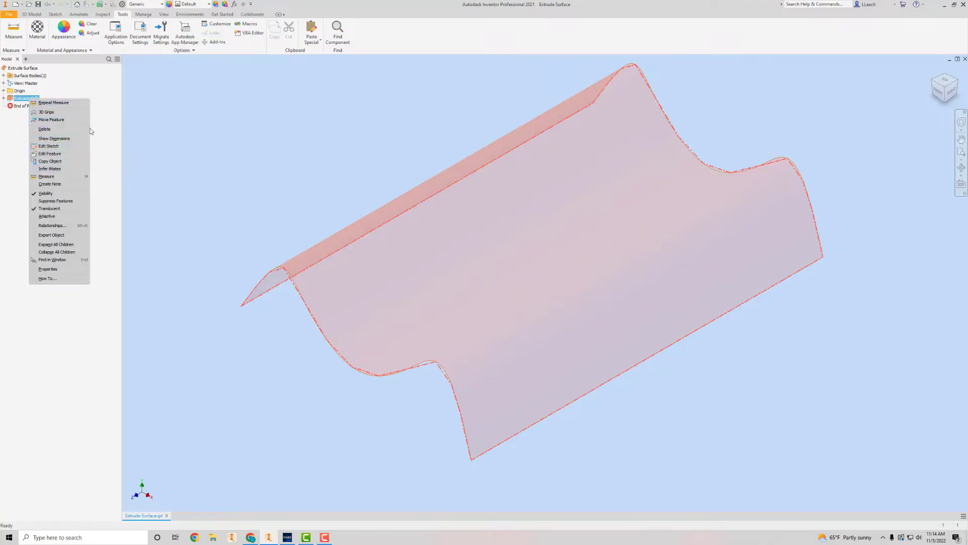
click(49, 201)
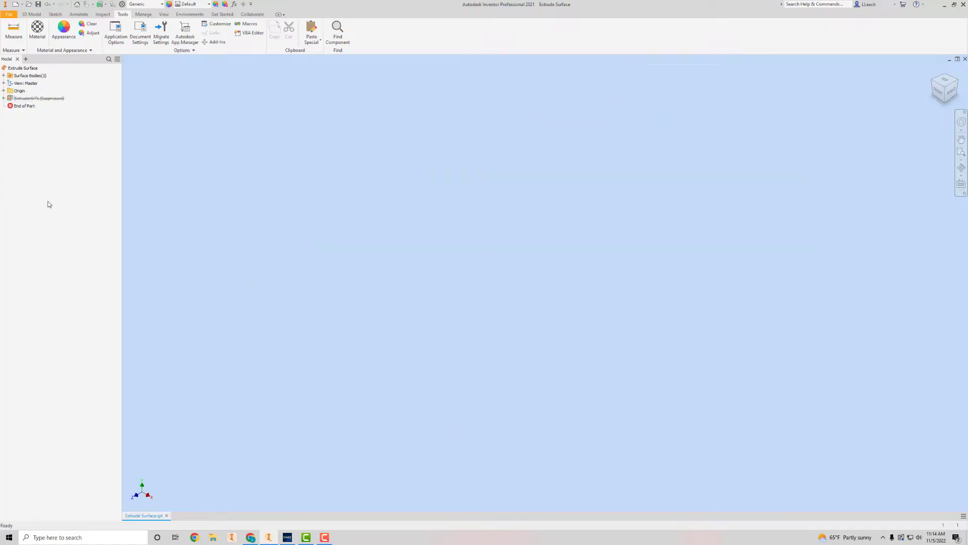
Unsuppress ExtrusionSrf1 and return to question 30 in GMetrix
right_click(47, 99)
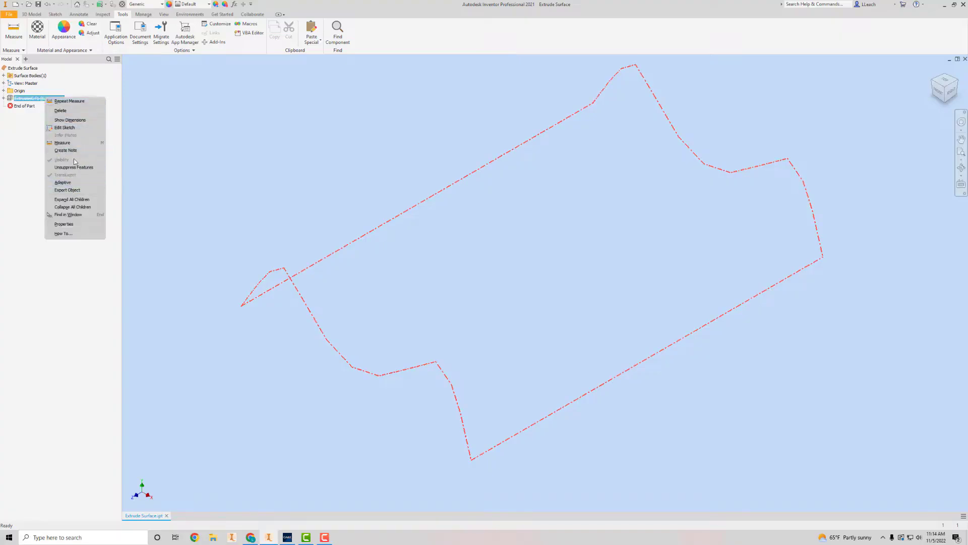
click(100, 167)
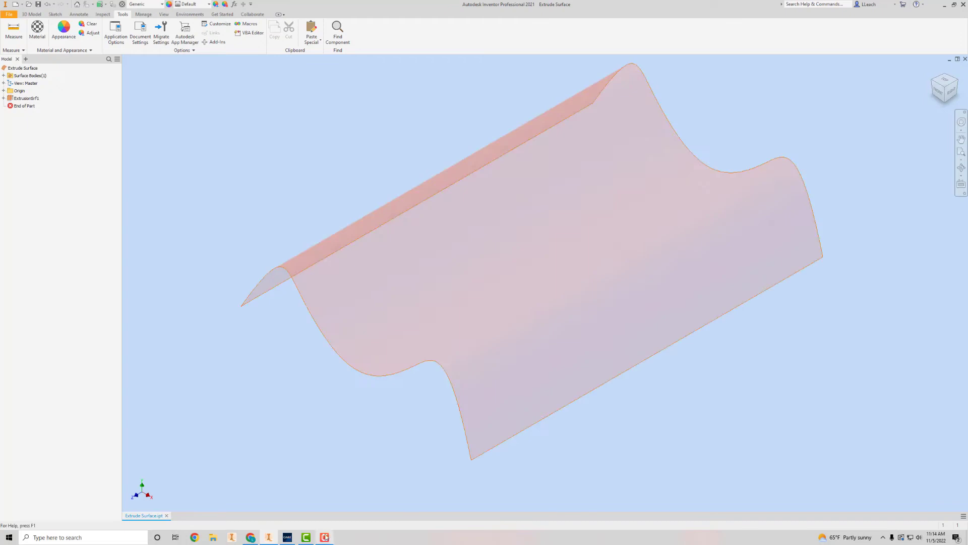
click(287, 537)
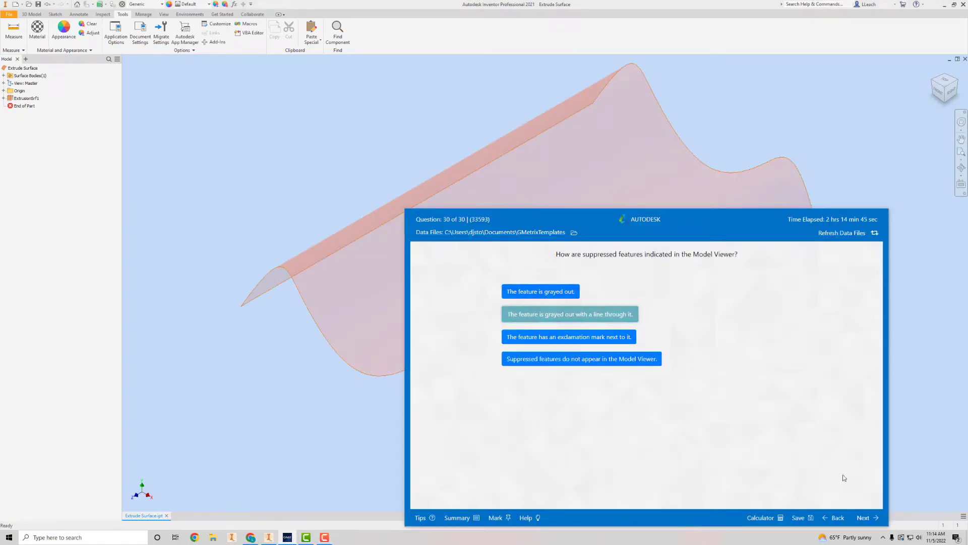
Grade question 30 Correct and review the summary listing every question correct at 100%
click(861, 516)
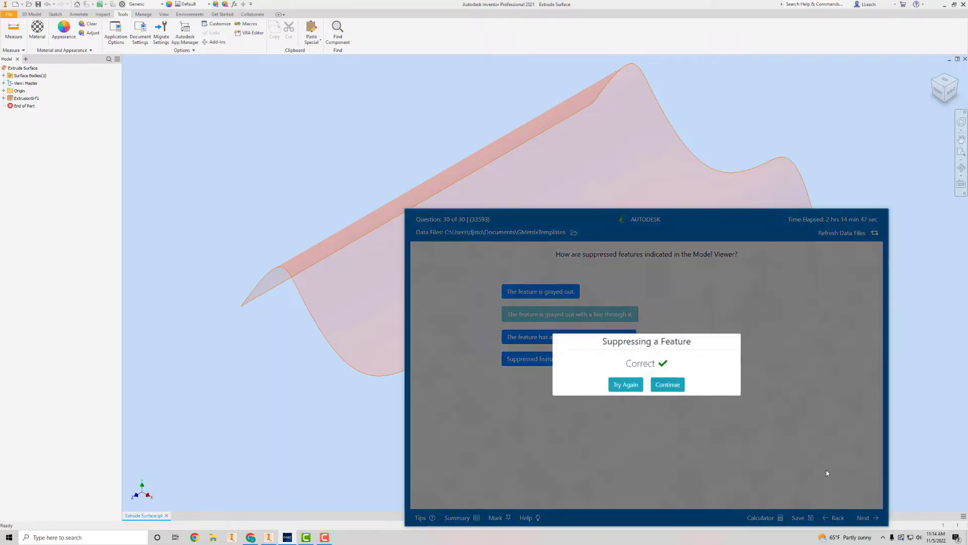
click(670, 388)
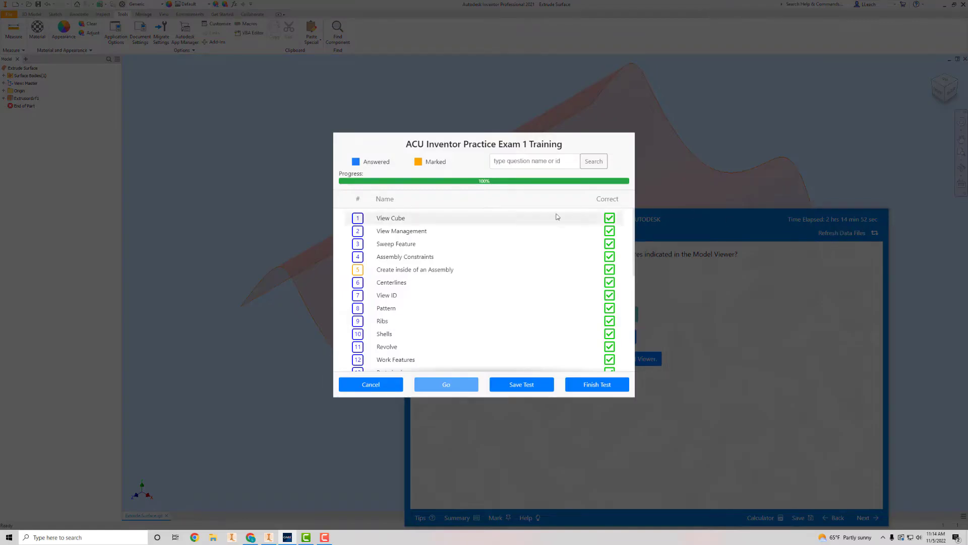
drag(588, 135, 508, 142)
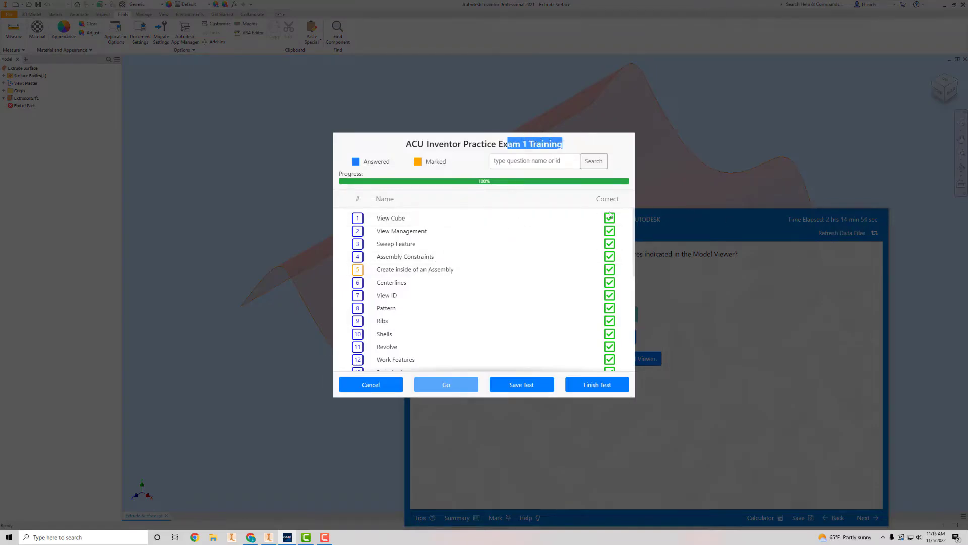
scroll(615, 257, down, 5)
scroll(616, 259, up, 5)
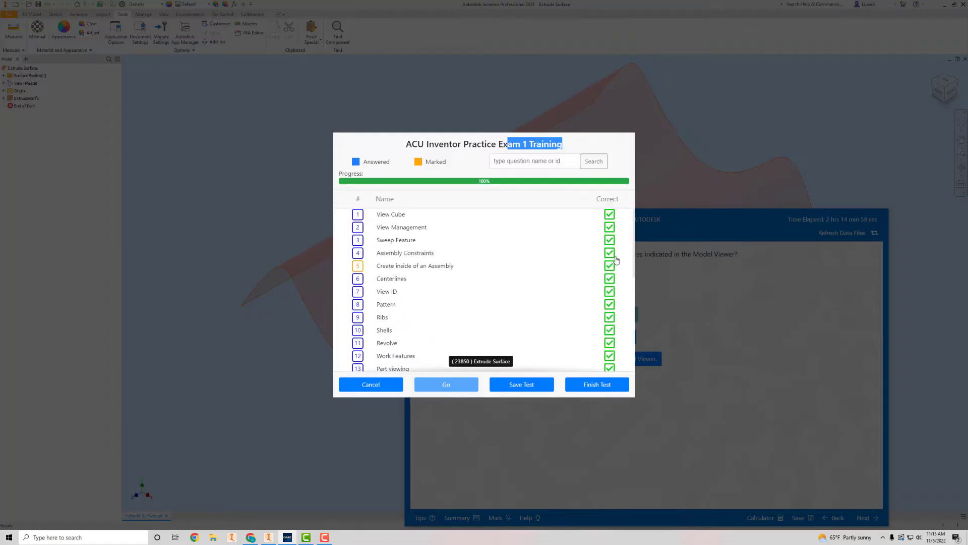